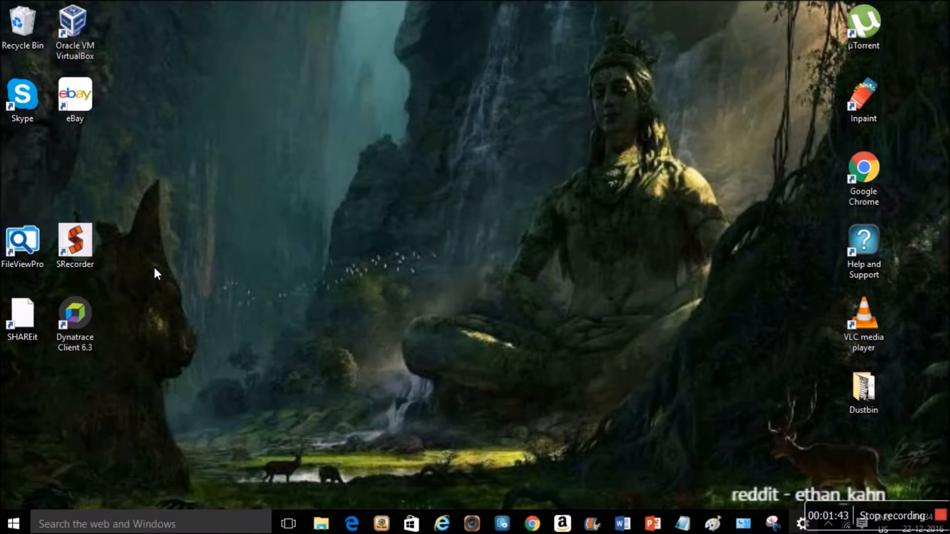
# - Open the Cortana search panel from the Windows 10 taskbar search box
pyautogui.click(68, 518)
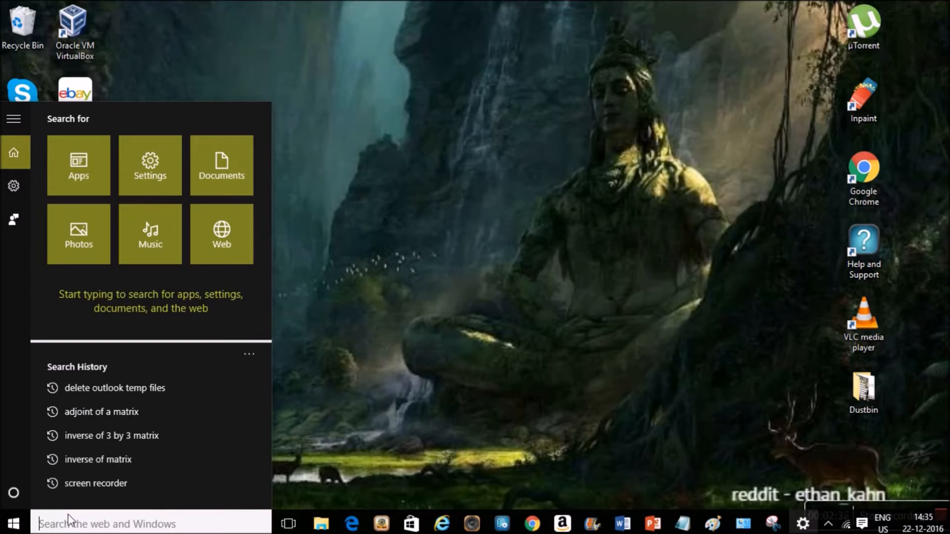
# - Run outlook.exe from Windows search to launch Outlook
pyautogui.write('ou')
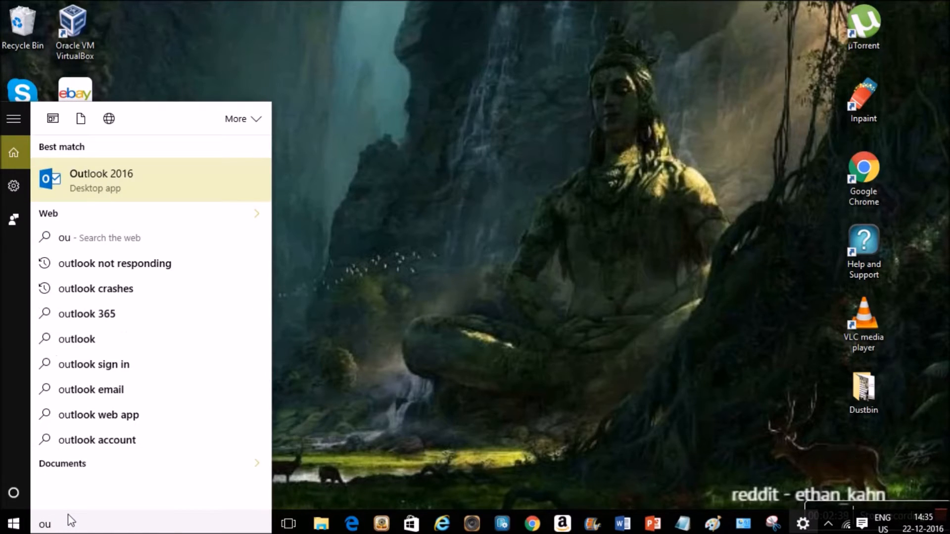
pyautogui.write('tloo')
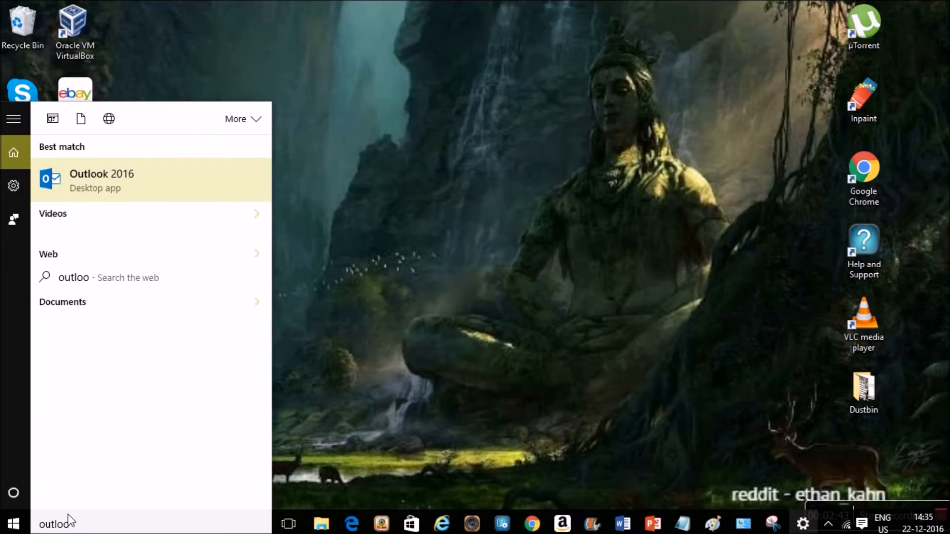
pyautogui.write('k')
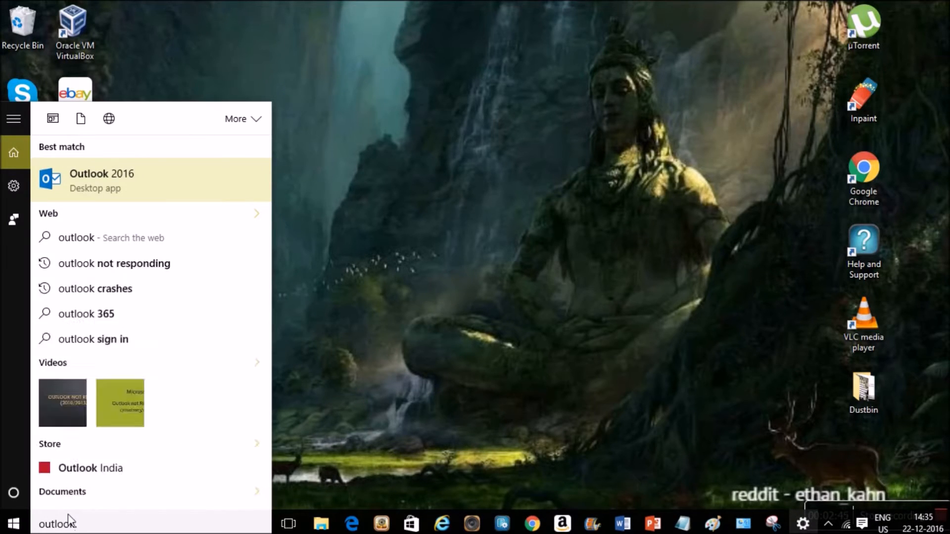
pyautogui.write('.exe')
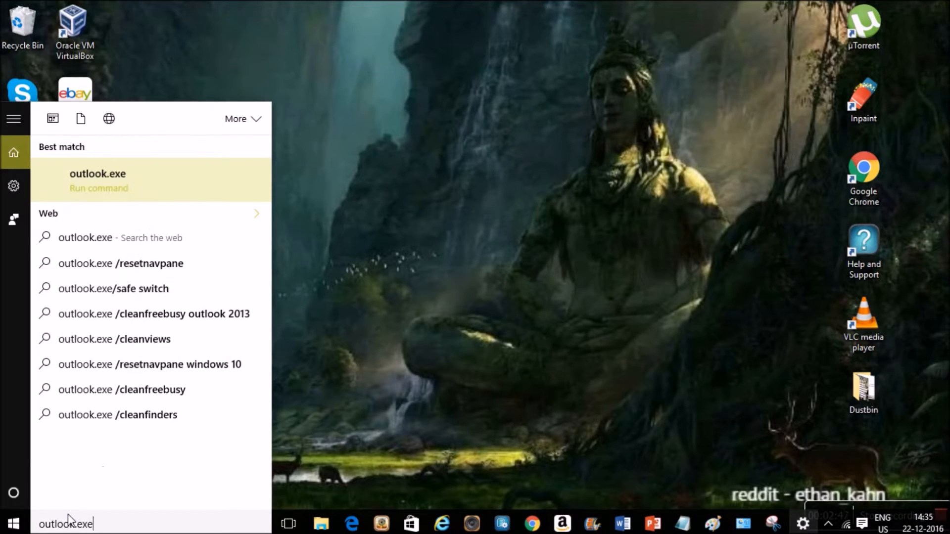
pyautogui.press('Return')
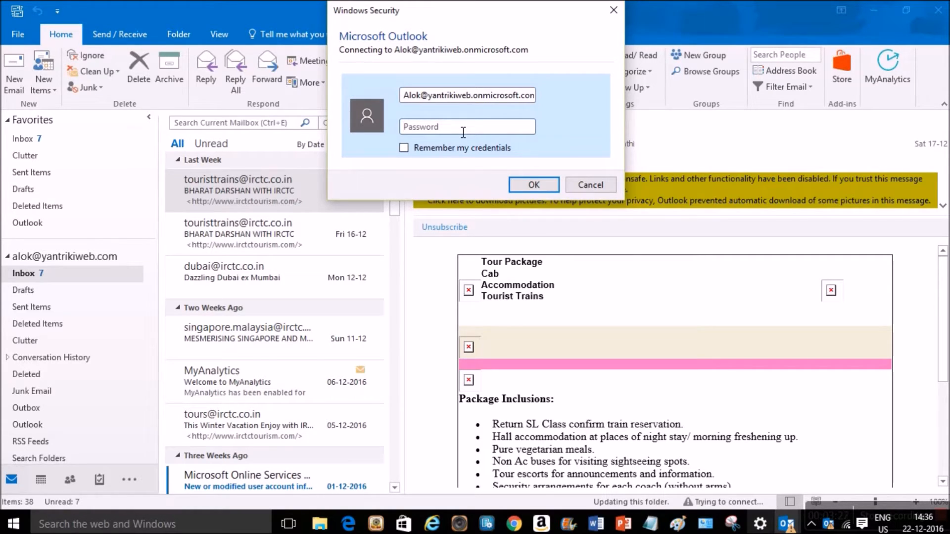
# - Enter the mailbox password with Remember my credentials ticked and confirm with OK
pyautogui.write('*****')
pyautogui.click(445, 148)
pyautogui.click(537, 188)
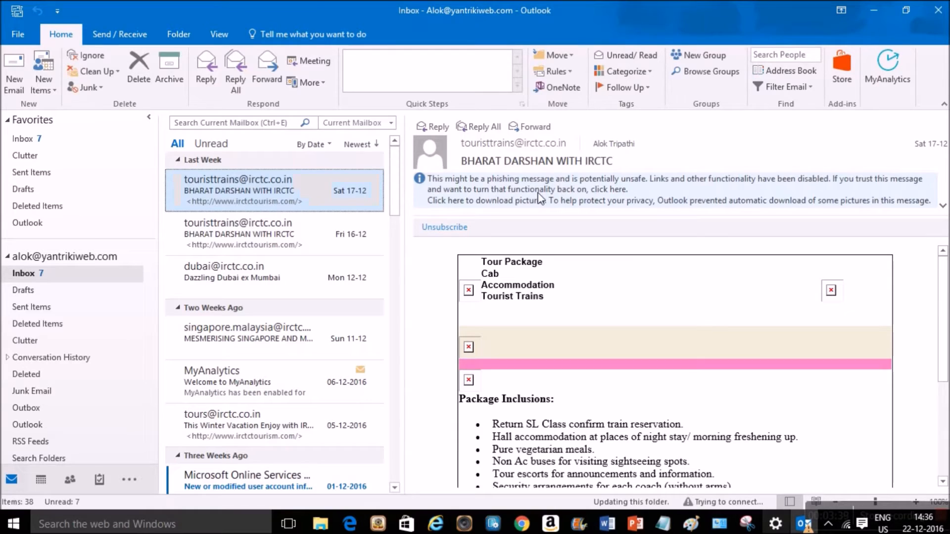
pyautogui.click(540, 199)
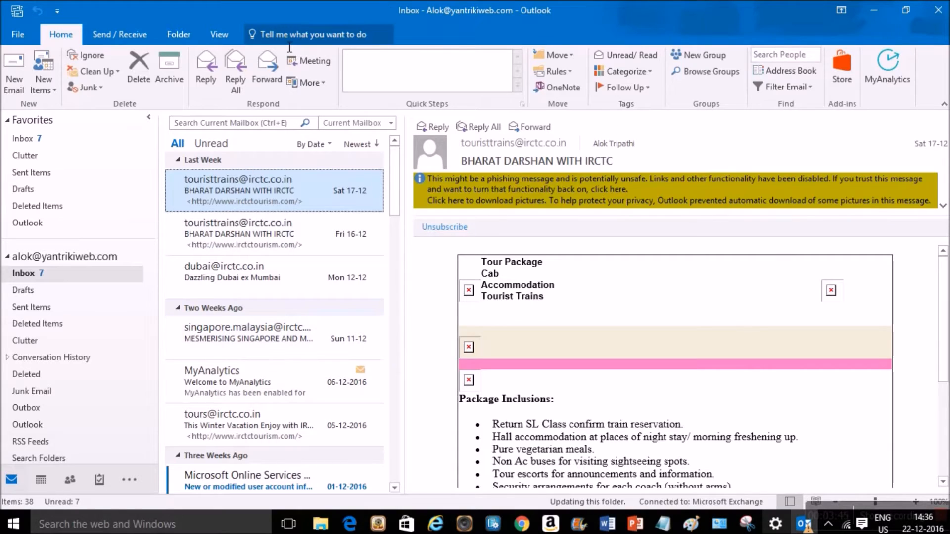
# - Open the Account Settings dialog for the Exchange account via File > Account Settings
pyautogui.click(18, 34)
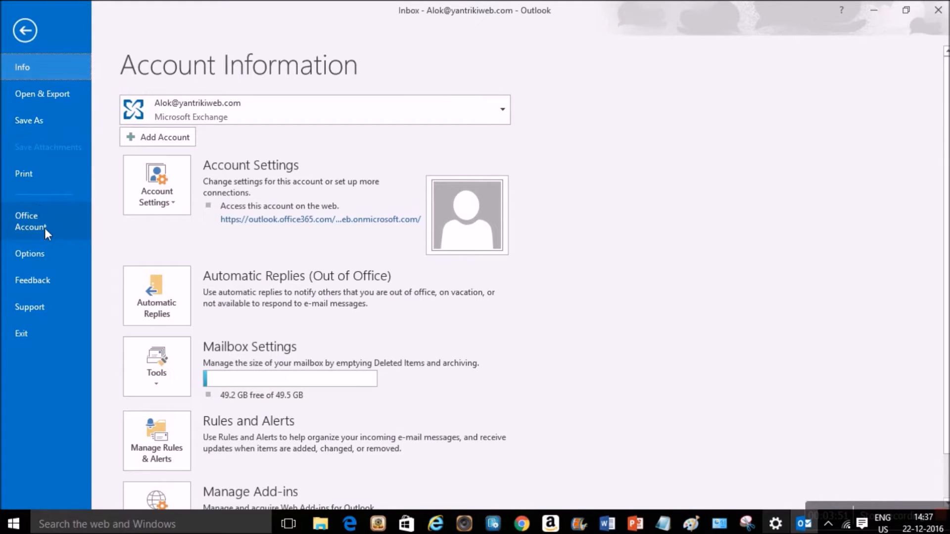
pyautogui.click(176, 199)
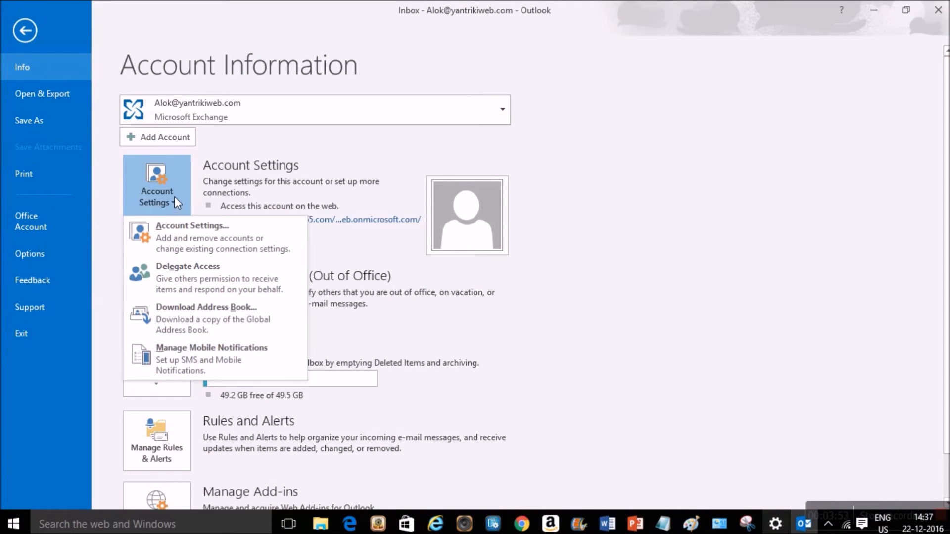
pyautogui.click(20, 25)
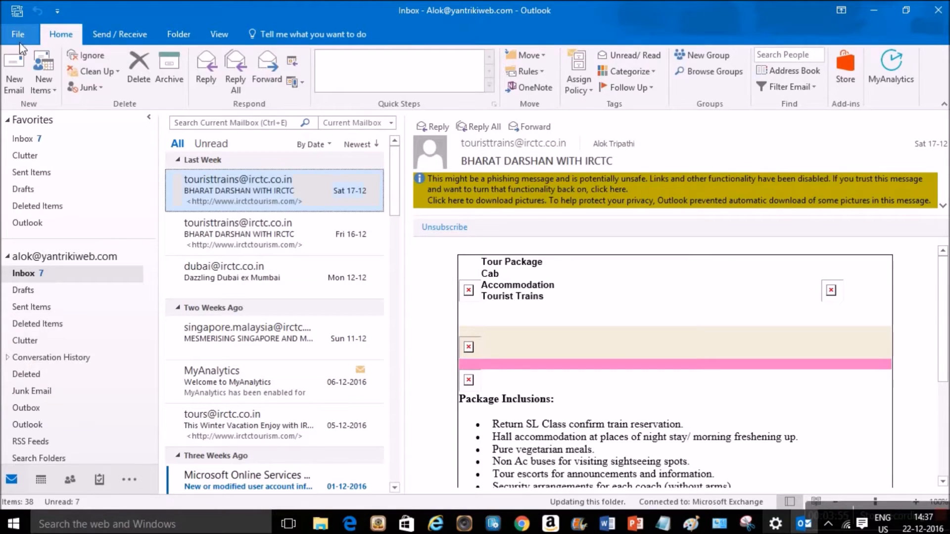
pyautogui.click(14, 33)
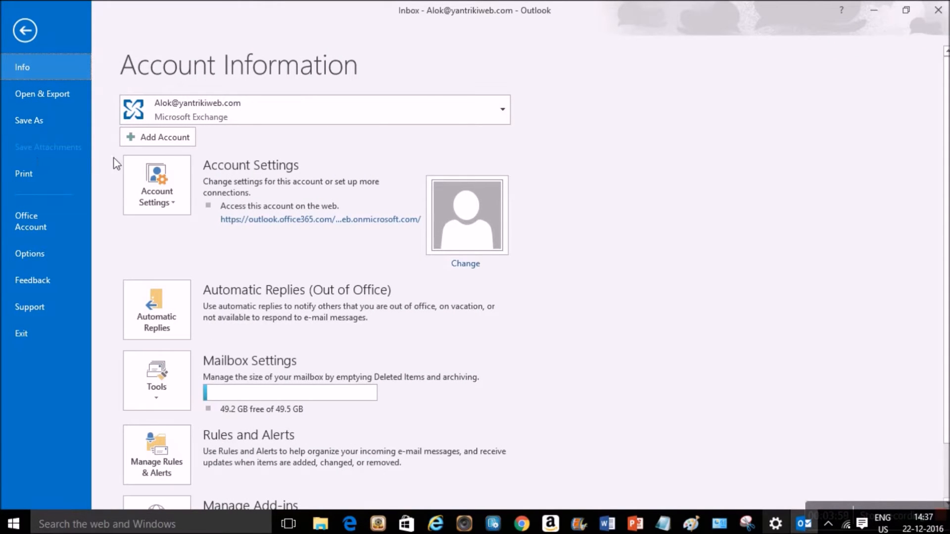
pyautogui.click(172, 200)
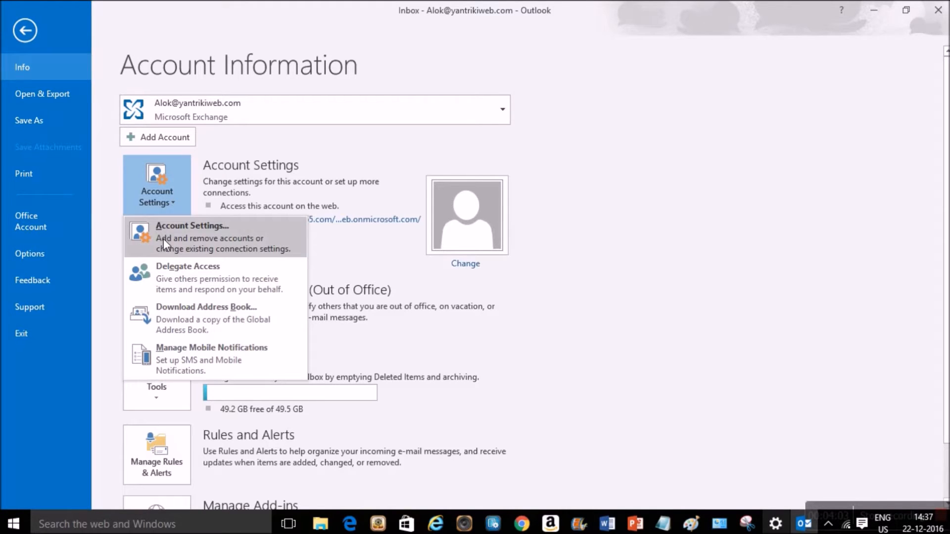
pyautogui.click(163, 238)
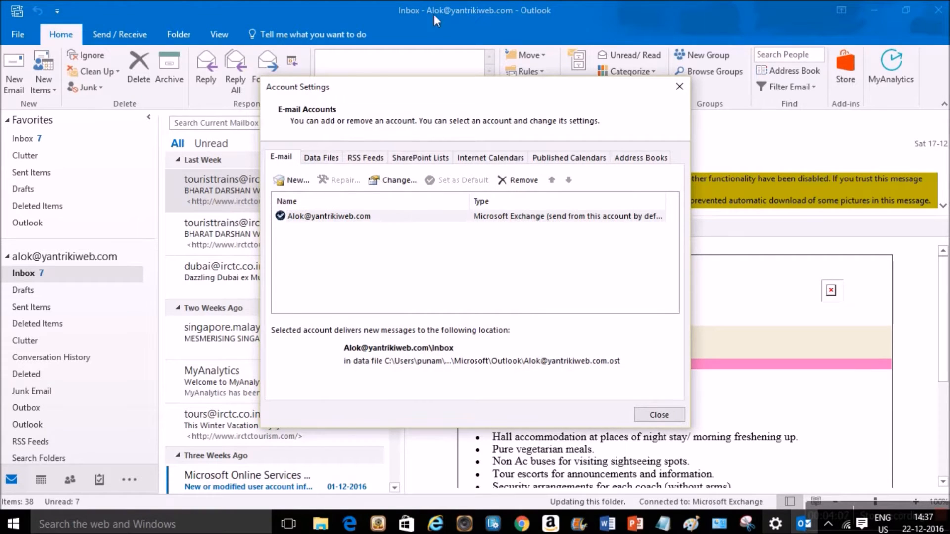
# - Open the folder holding the Exchange mailbox's .ost file from the Data Files list
pyautogui.click(338, 219)
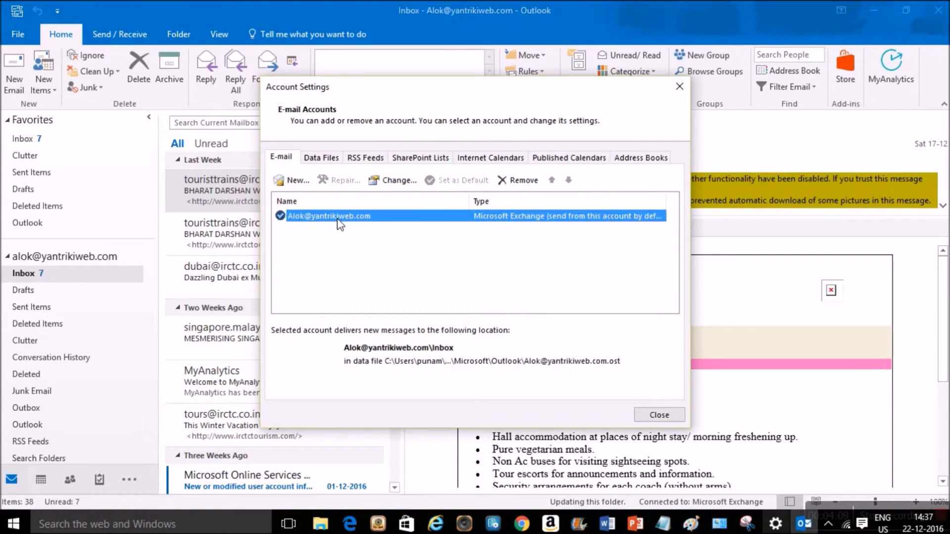
pyautogui.click(327, 160)
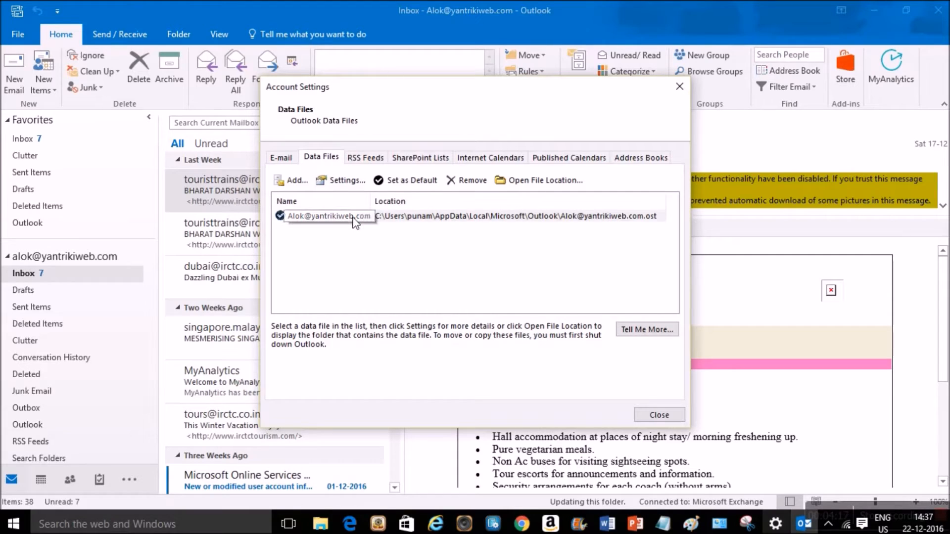
pyautogui.click(407, 223)
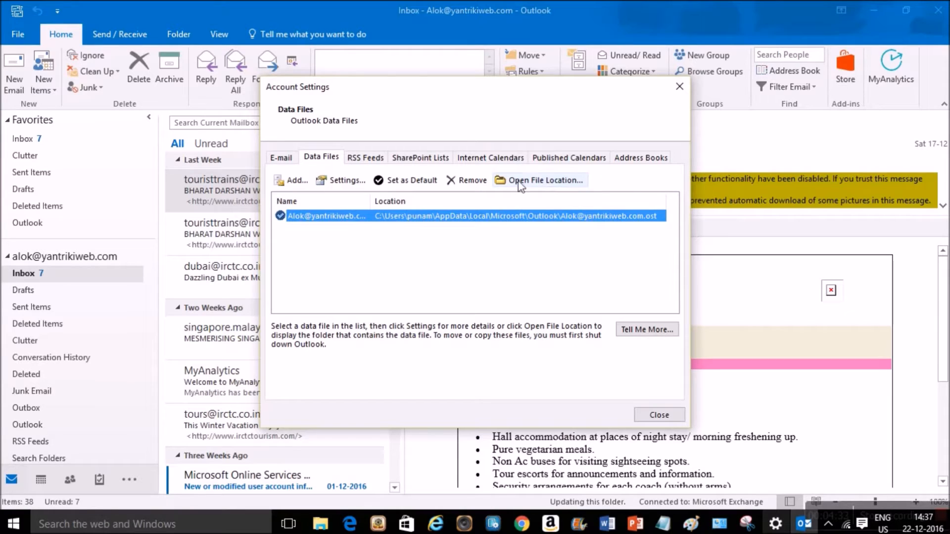
pyautogui.click(536, 180)
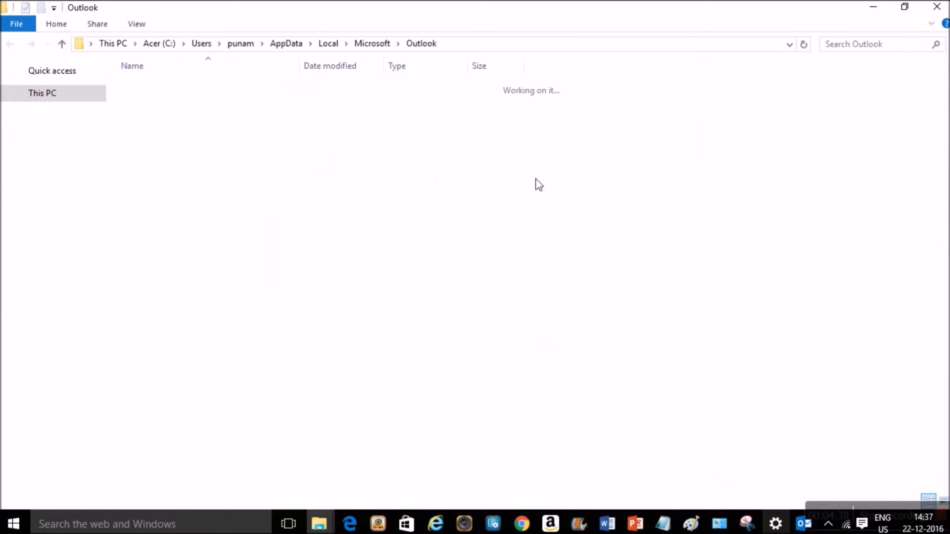
# - Check the Outlook folder path, then go up to AppData\Local\Microsoft
pyautogui.click(475, 44)
pyautogui.click(436, 54)
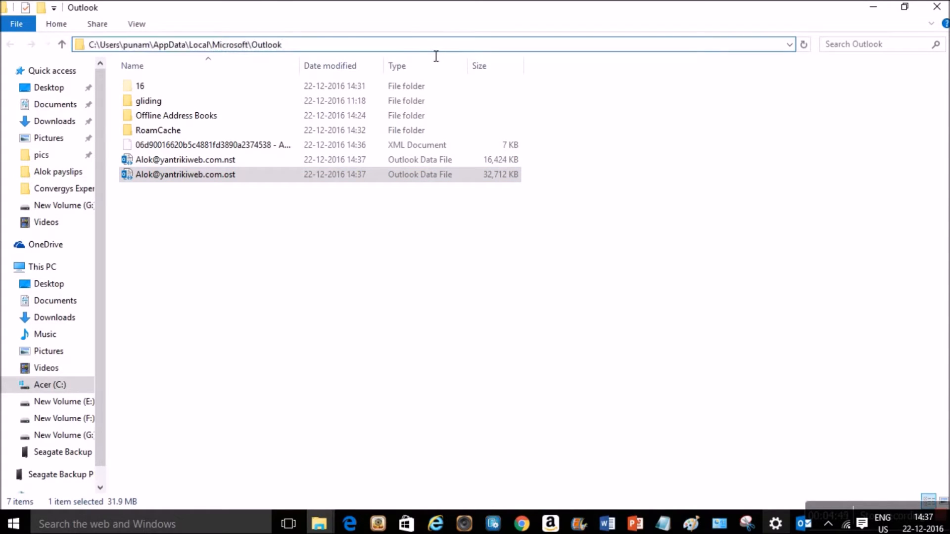
pyautogui.doubleClick(102, 50)
pyautogui.doubleClick(298, 50)
pyautogui.click(299, 50)
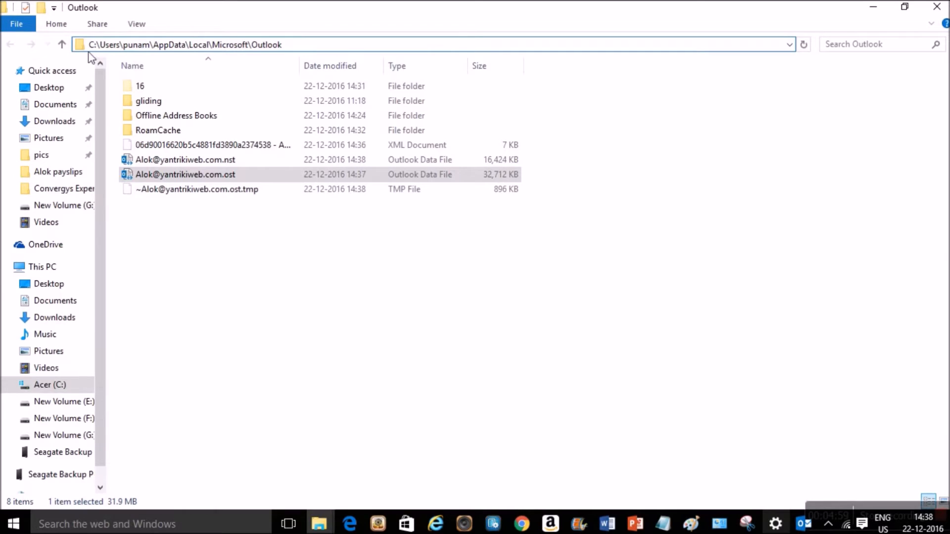
pyautogui.click(61, 46)
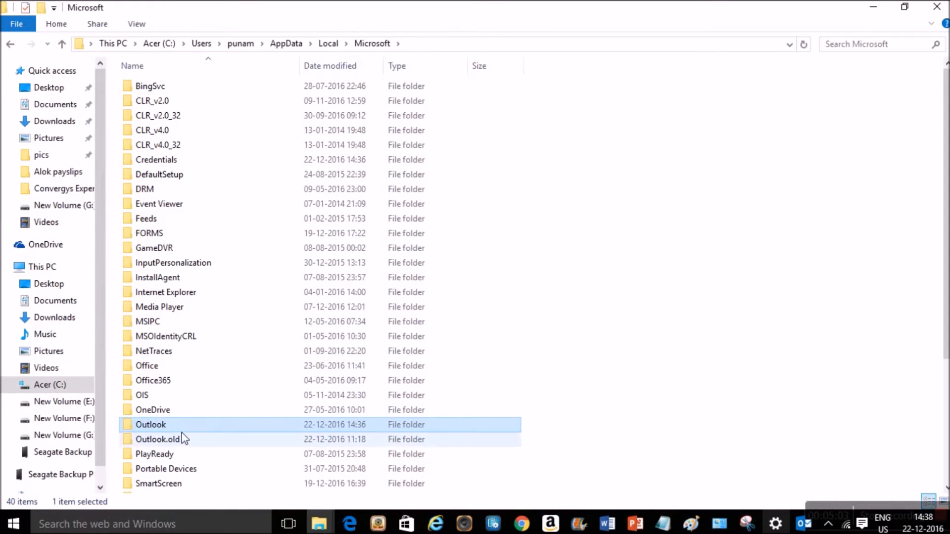
# - Rename the old Outlook data folder, keeping its name as Outlook.old
pyautogui.moveTo(175, 439)
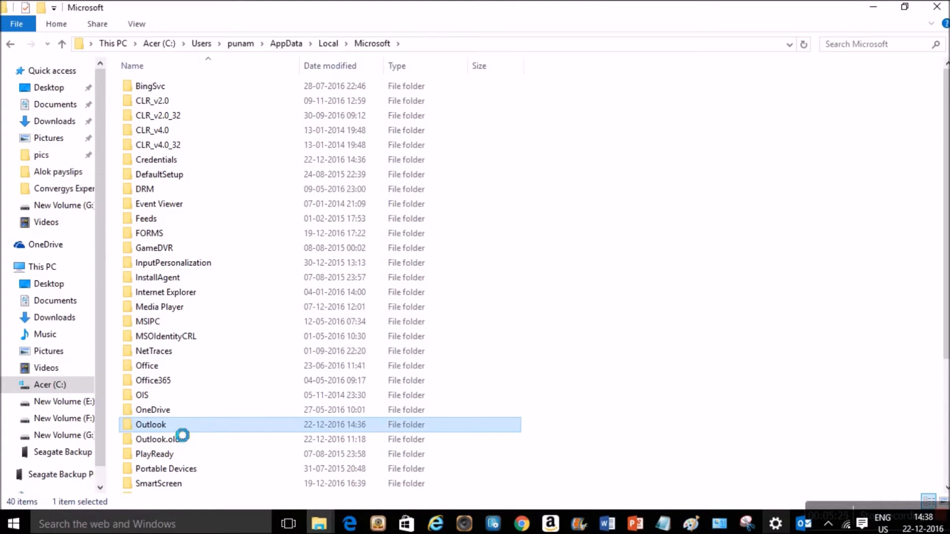
pyautogui.rightClick(172, 425)
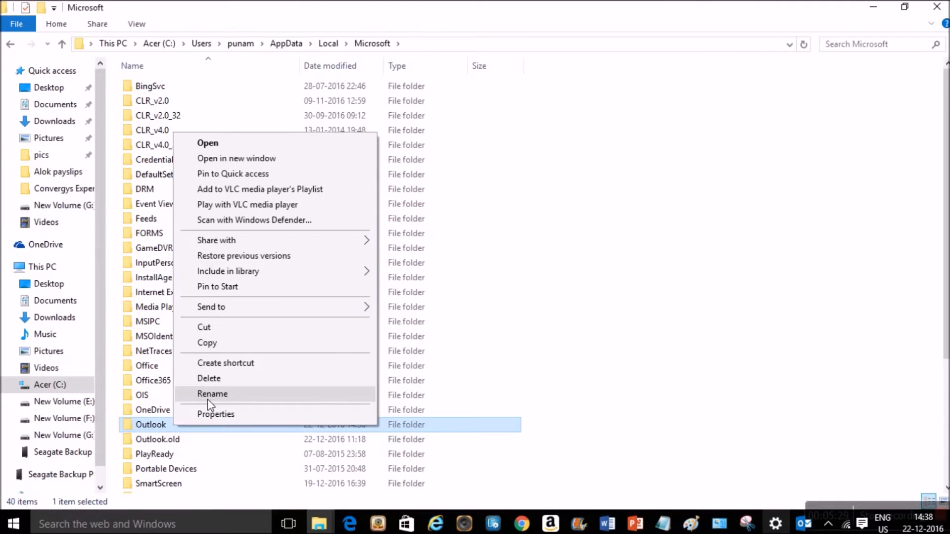
pyautogui.click(175, 440)
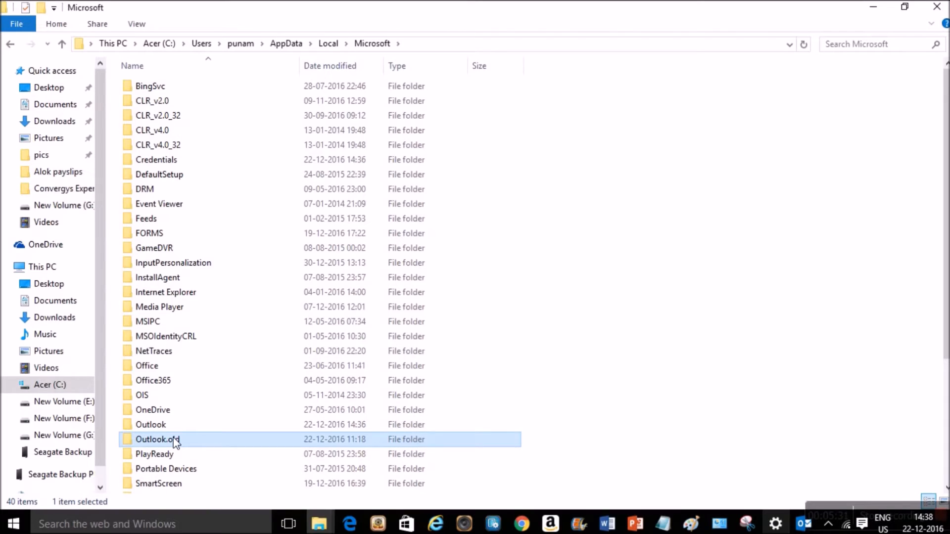
pyautogui.rightClick(175, 442)
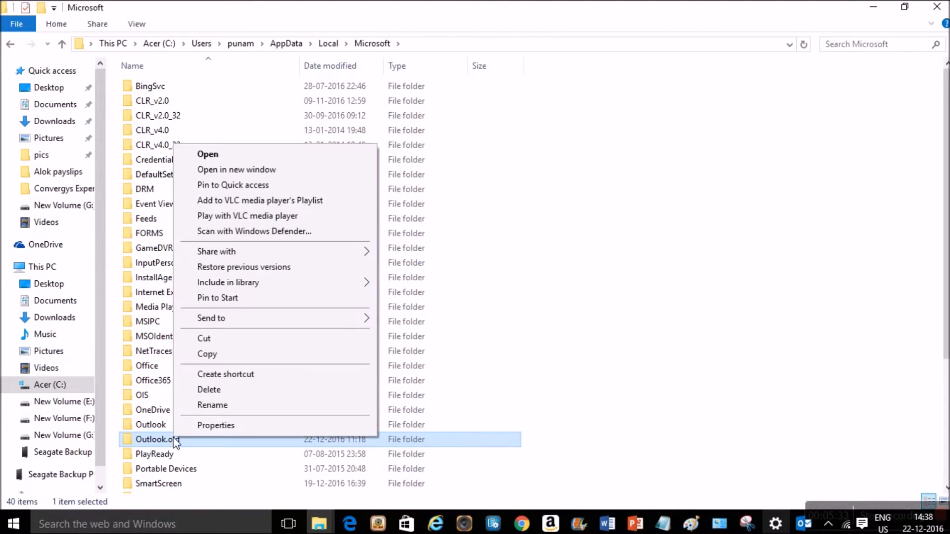
pyautogui.click(216, 411)
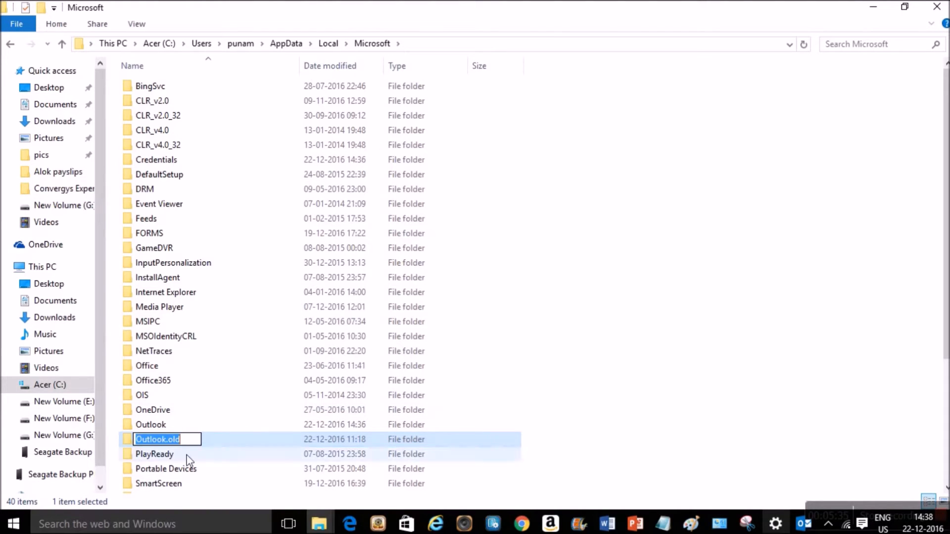
pyautogui.click(196, 445)
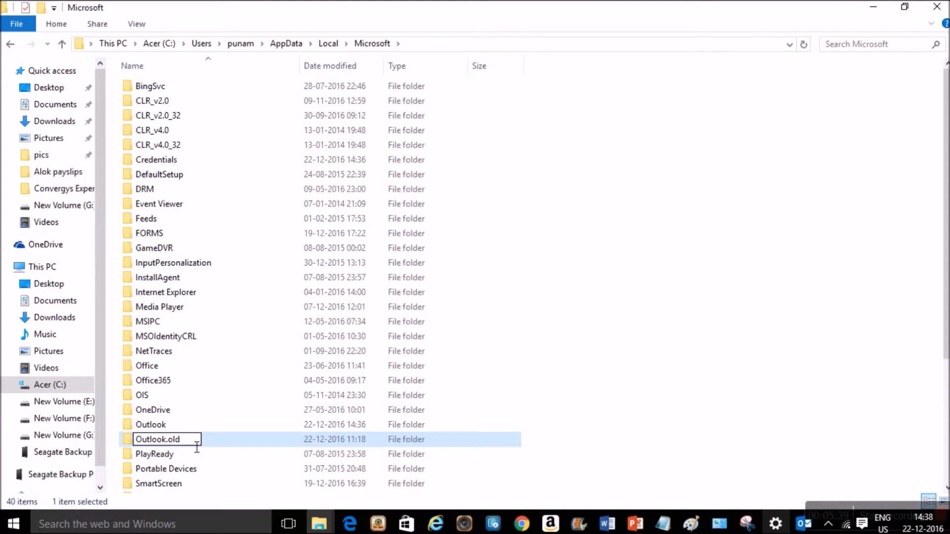
pyautogui.hotkey('shift', 'Right')
pyautogui.hotkey('shift', 'Right')
pyautogui.hotkey('shift', 'Right')
pyautogui.hotkey('shift', 'Right')
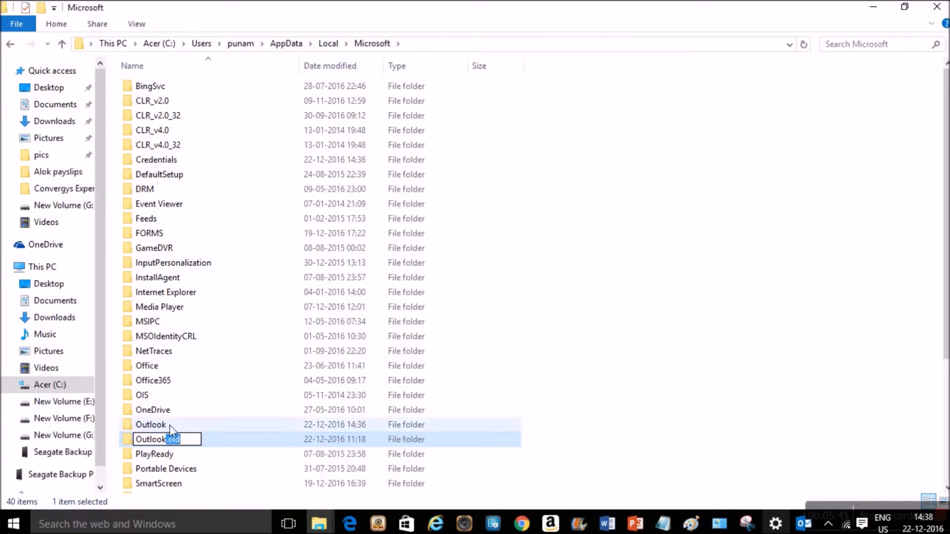
pyautogui.click(586, 282)
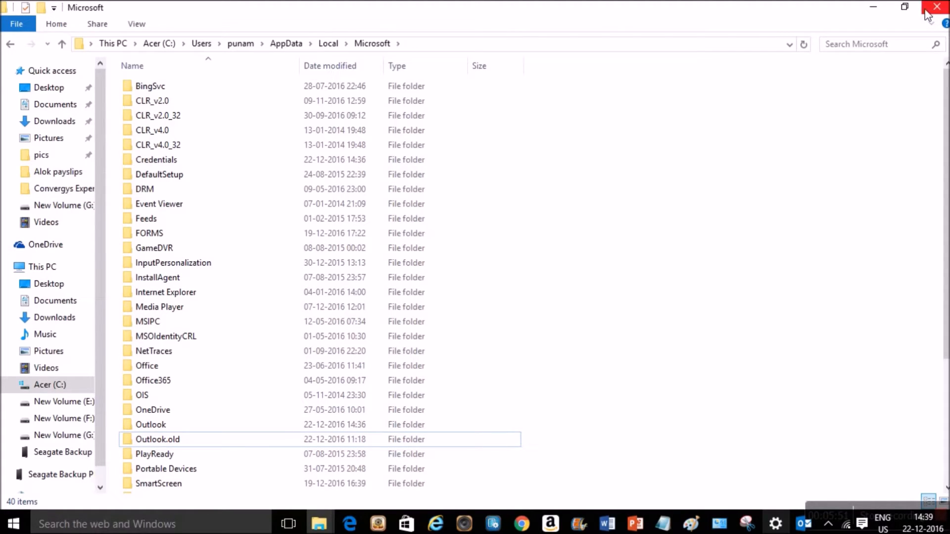
# - Minimize File Explorer, close Account Settings, and quit Outlook
pyautogui.click(874, 6)
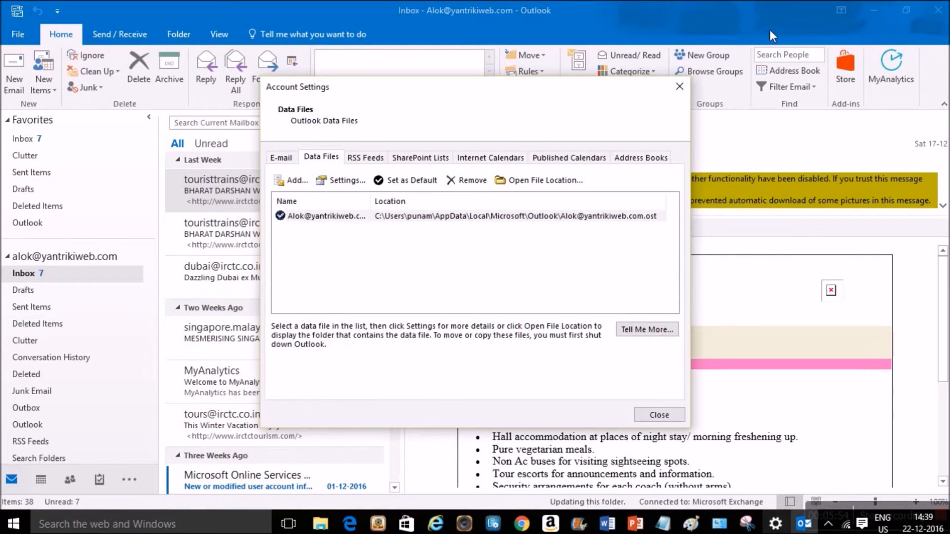
pyautogui.click(680, 86)
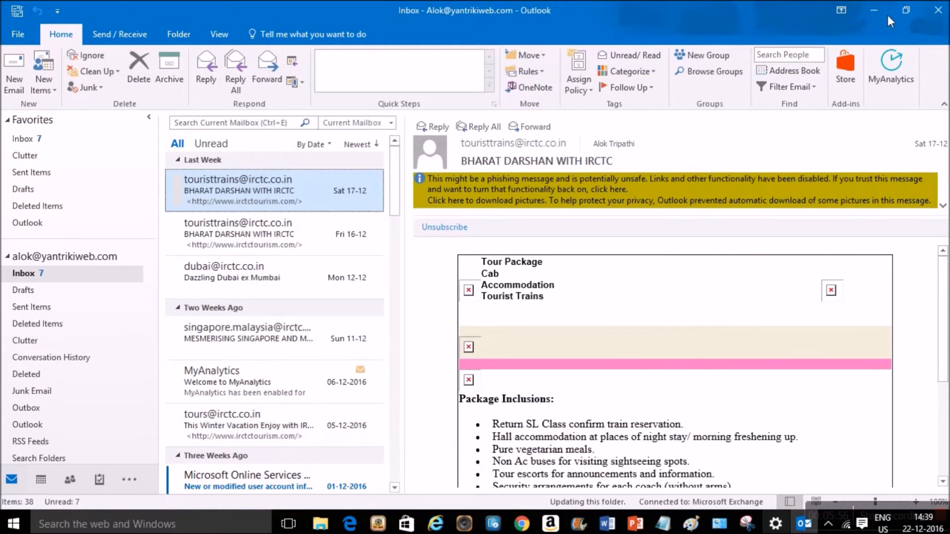
pyautogui.click(943, 12)
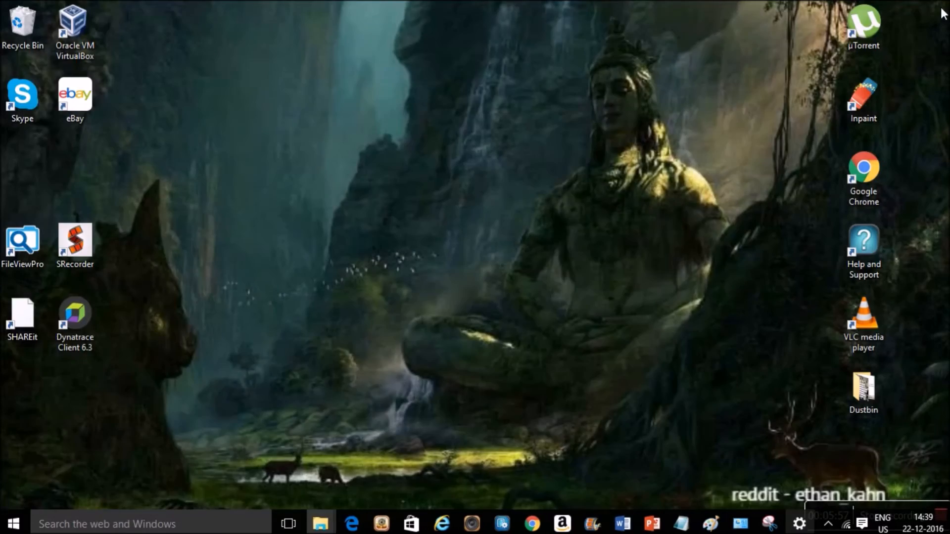
pyautogui.click(204, 523)
pyautogui.write('ou')
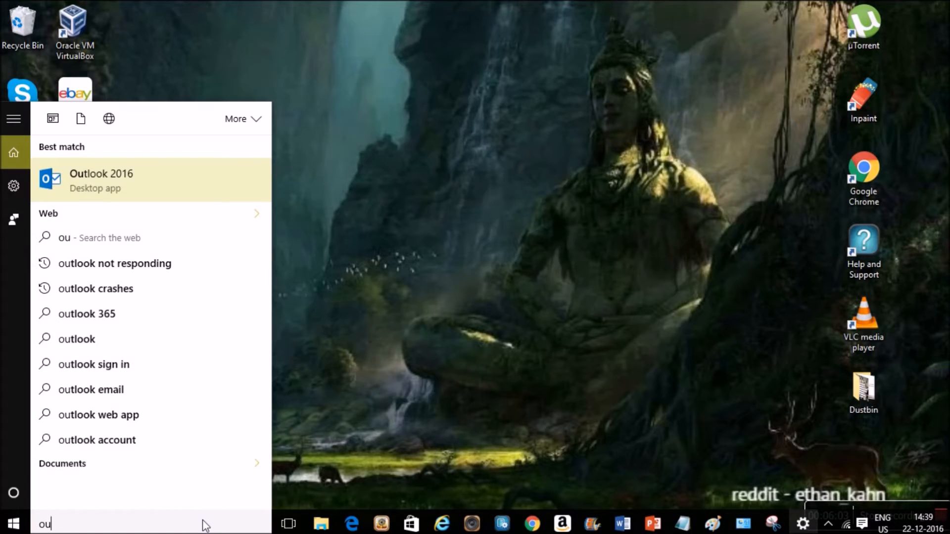
pyautogui.write('tl')
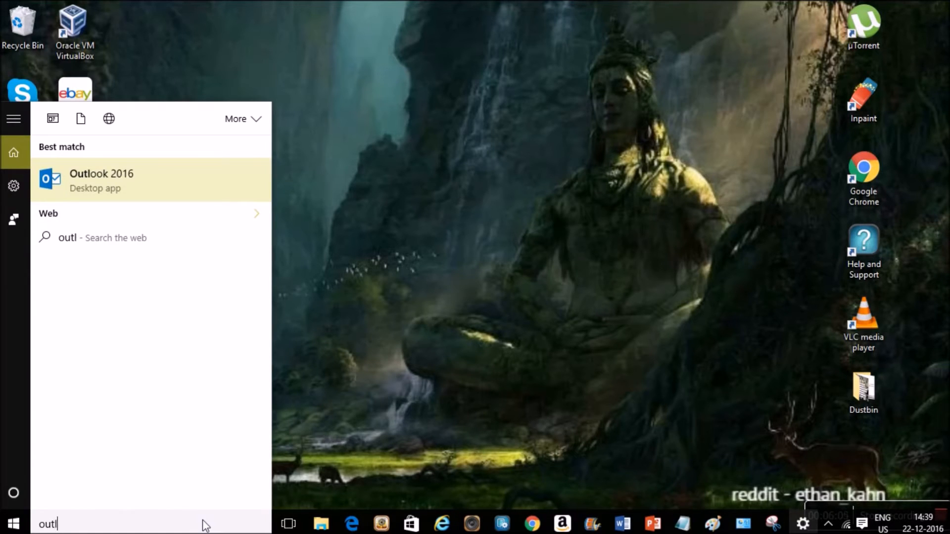
pyautogui.write('ook.')
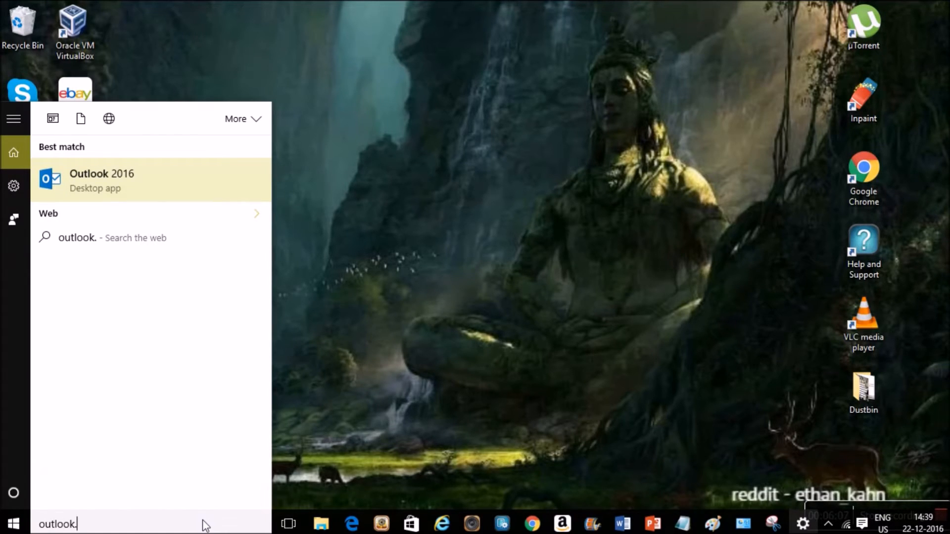
pyautogui.write('exe')
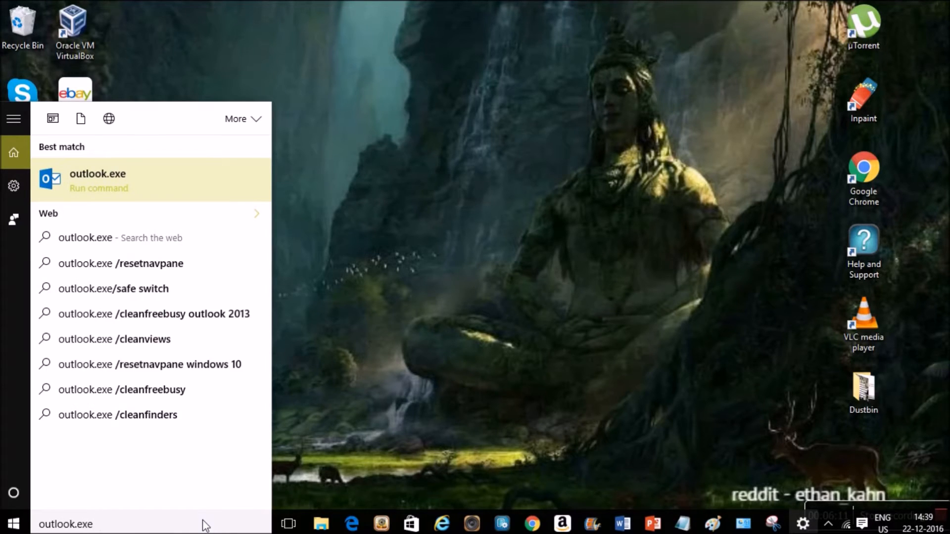
pyautogui.write(' /safe')
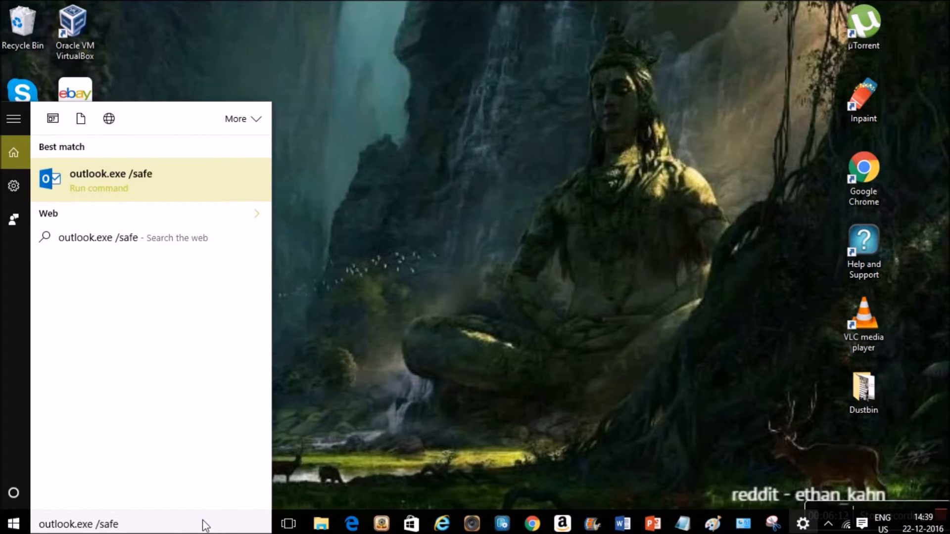
pyautogui.press('Return')
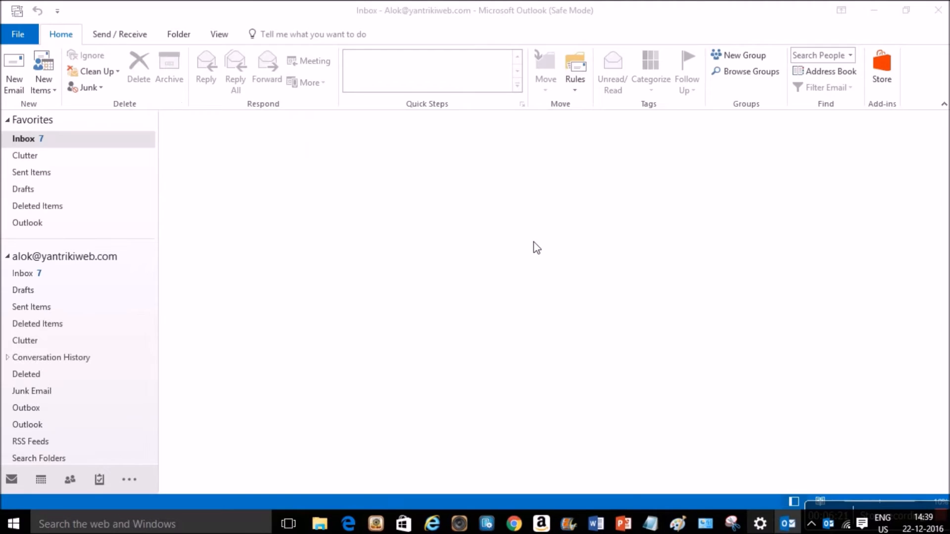
pyautogui.click(590, 185)
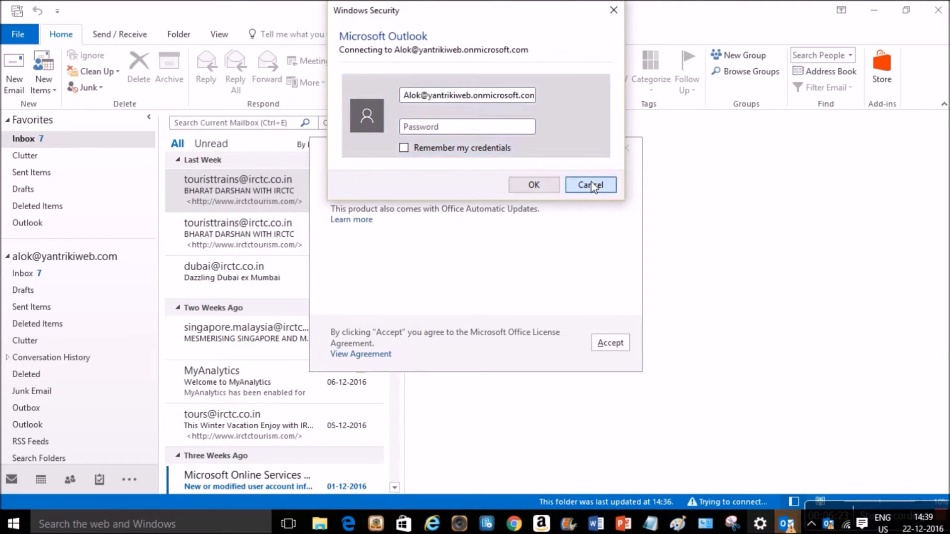
pyautogui.click(631, 147)
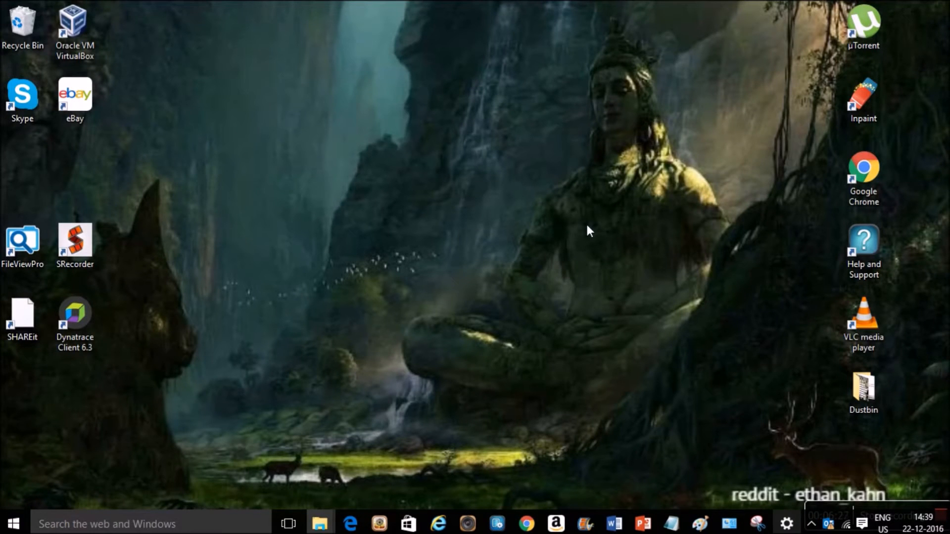
# - Launch Outlook in safe mode by running outlook.exe /safe from Windows search
pyautogui.click(123, 518)
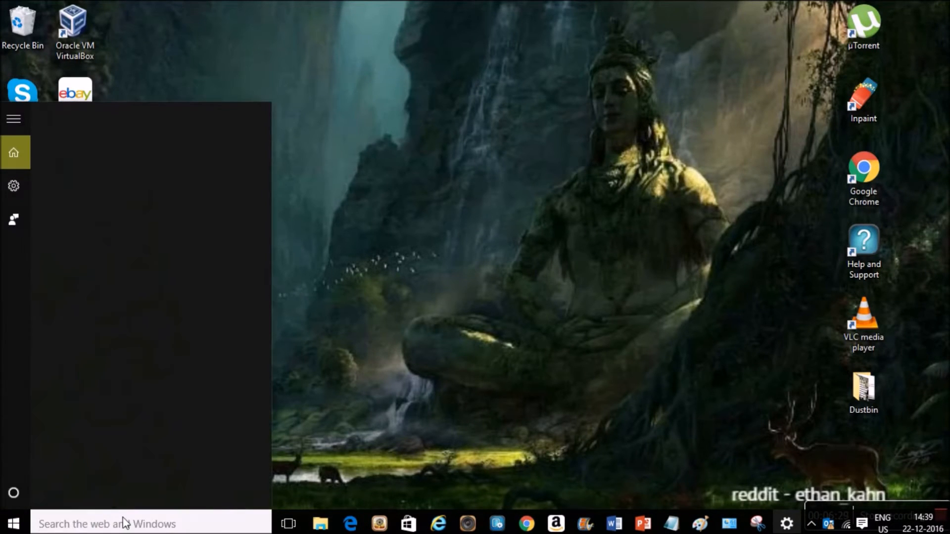
pyautogui.write('outlook')
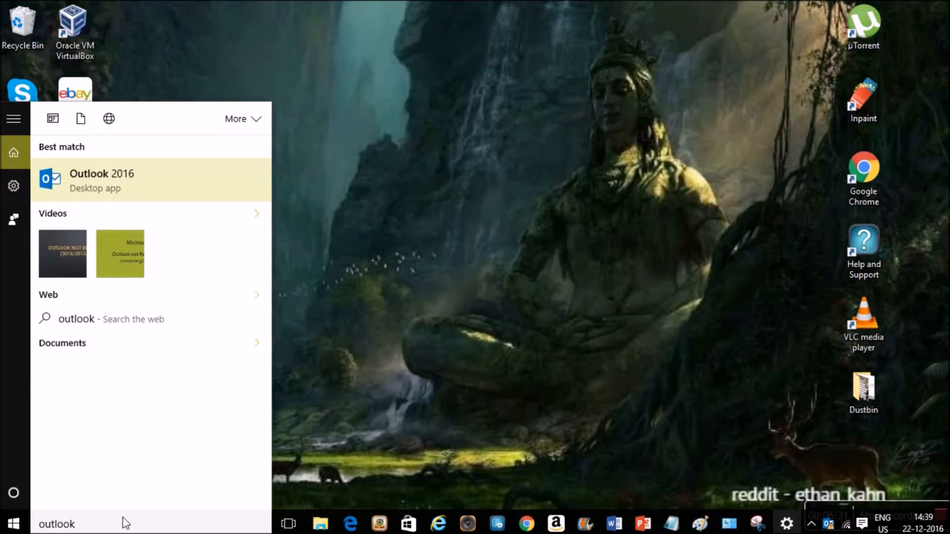
pyautogui.write('.exe')
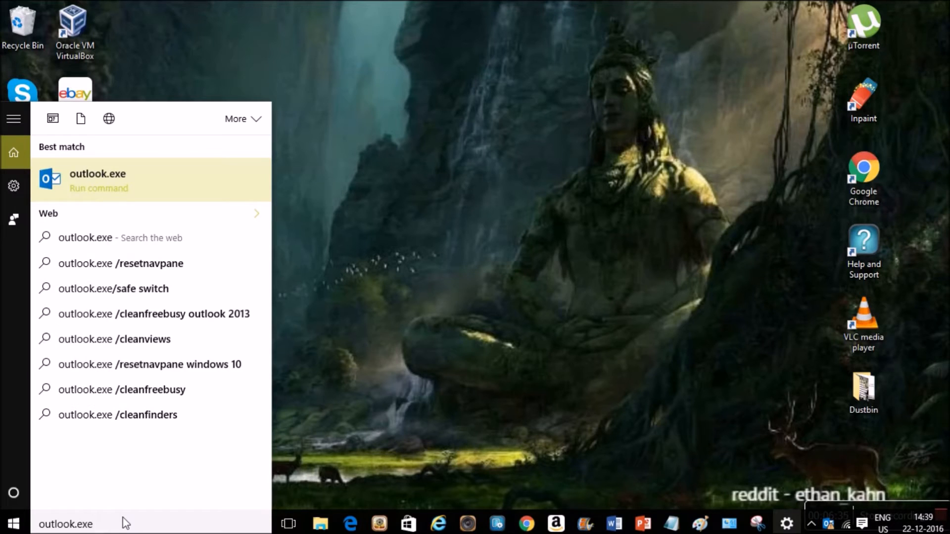
pyautogui.write(' /safe')
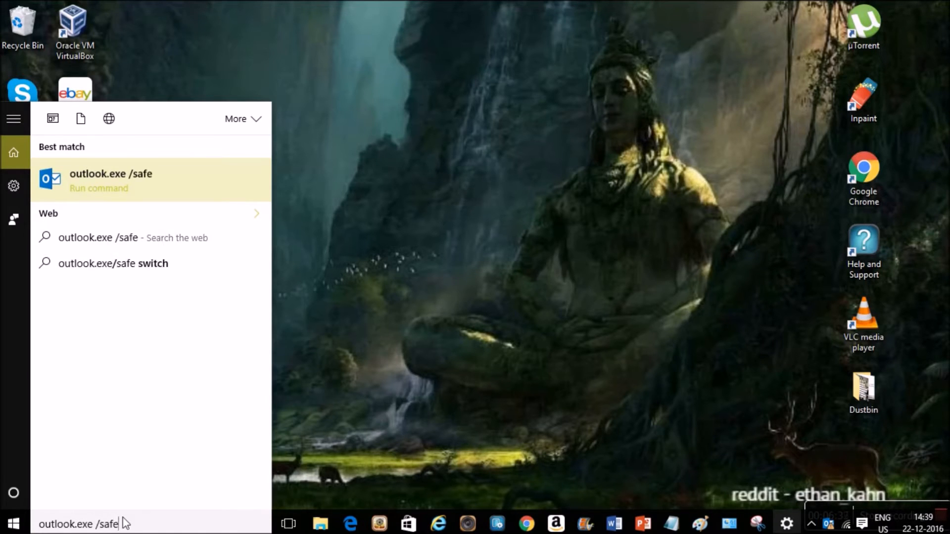
pyautogui.press('Return')
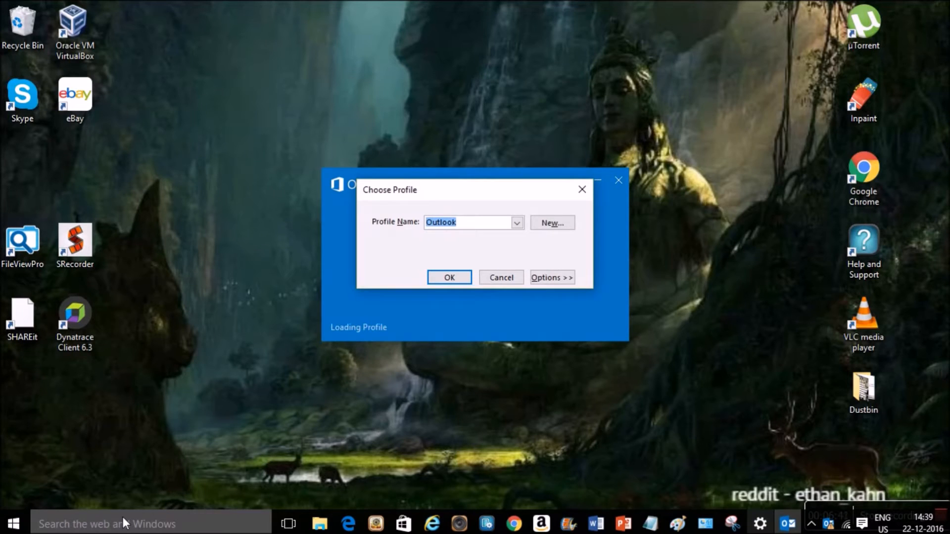
# - Check the available profiles in Choose Profile, then expand its Options section
pyautogui.click(520, 223)
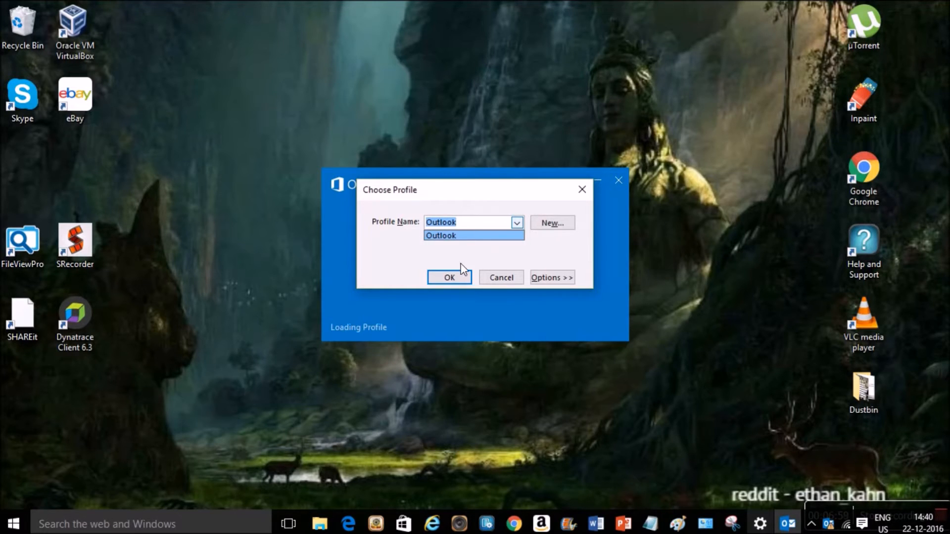
pyautogui.click(566, 228)
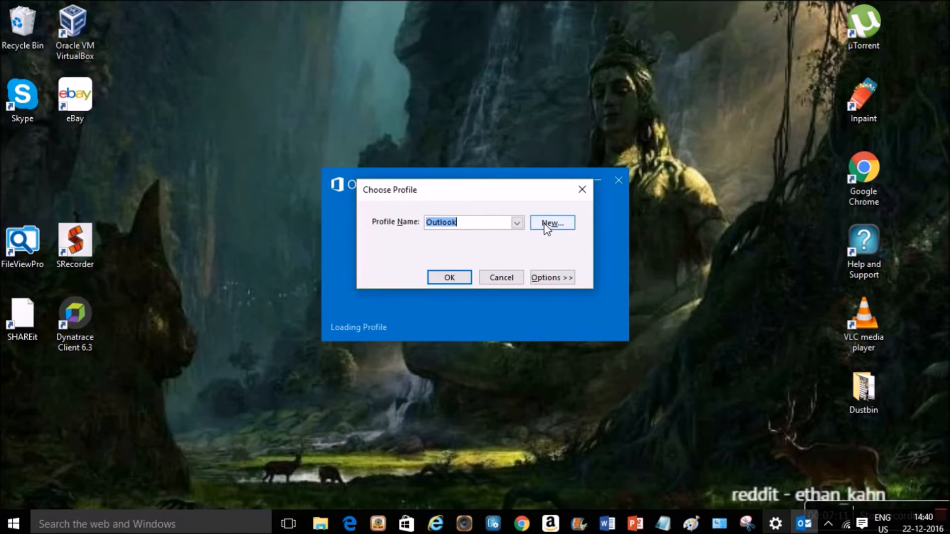
pyautogui.click(547, 275)
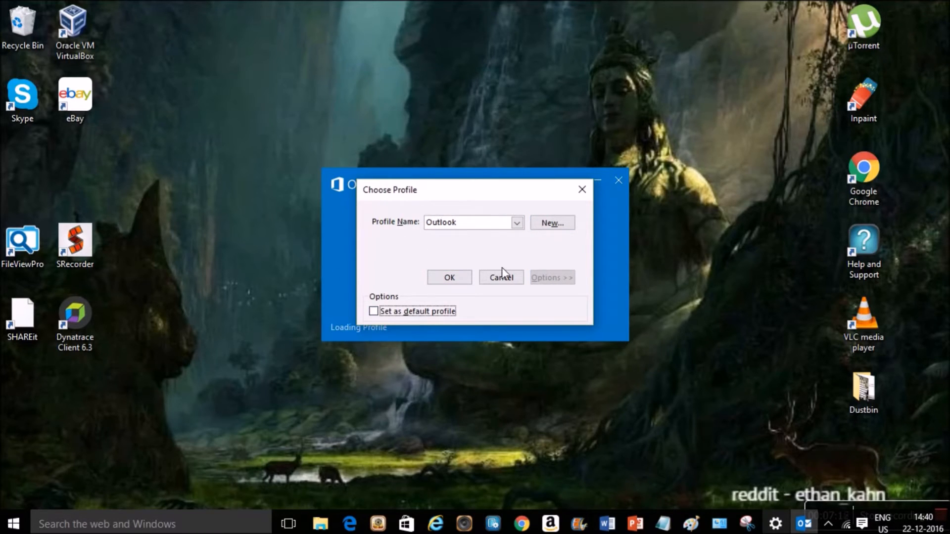
# - Create a new mail profile named Test1
pyautogui.click(559, 224)
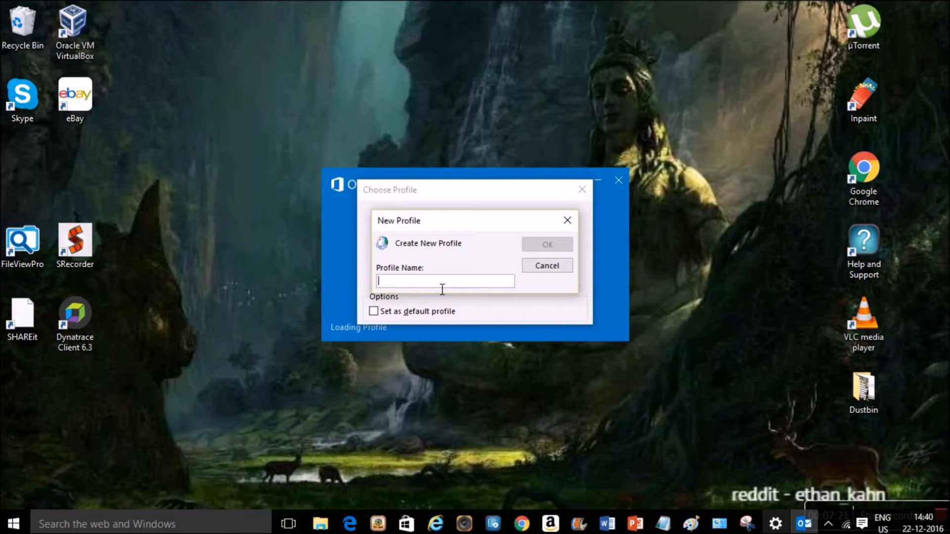
pyautogui.write('Test')
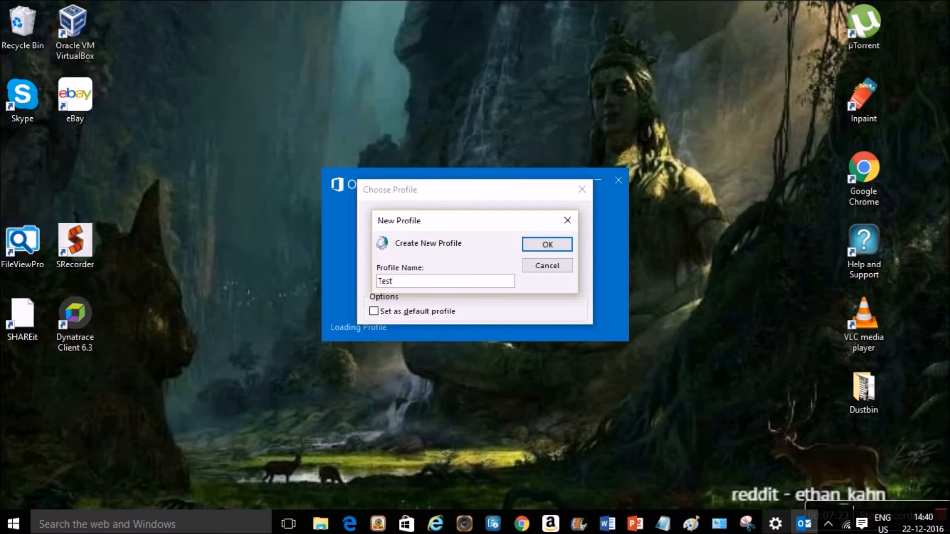
pyautogui.write('1')
pyautogui.click(540, 251)
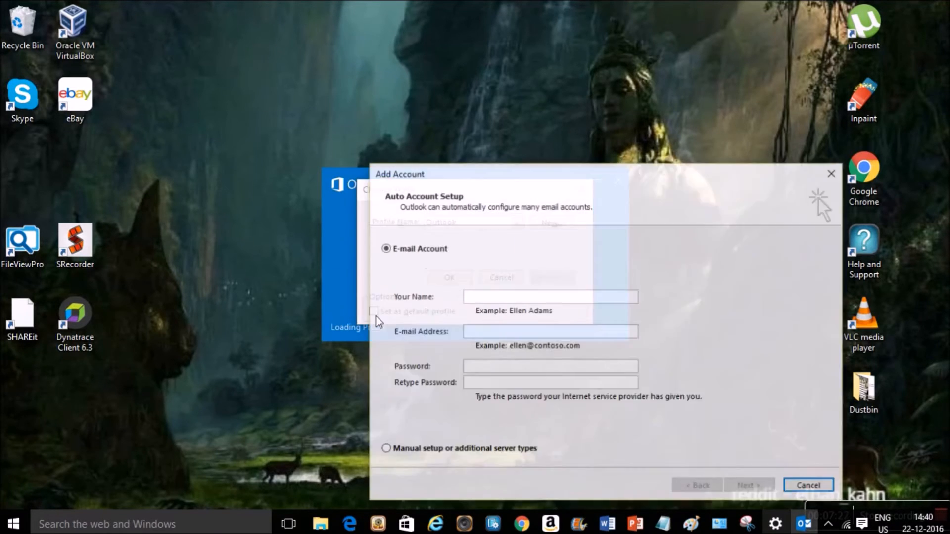
# - Enter display name Test1, the account's e-mail address, and the password in both password fields
pyautogui.click(489, 304)
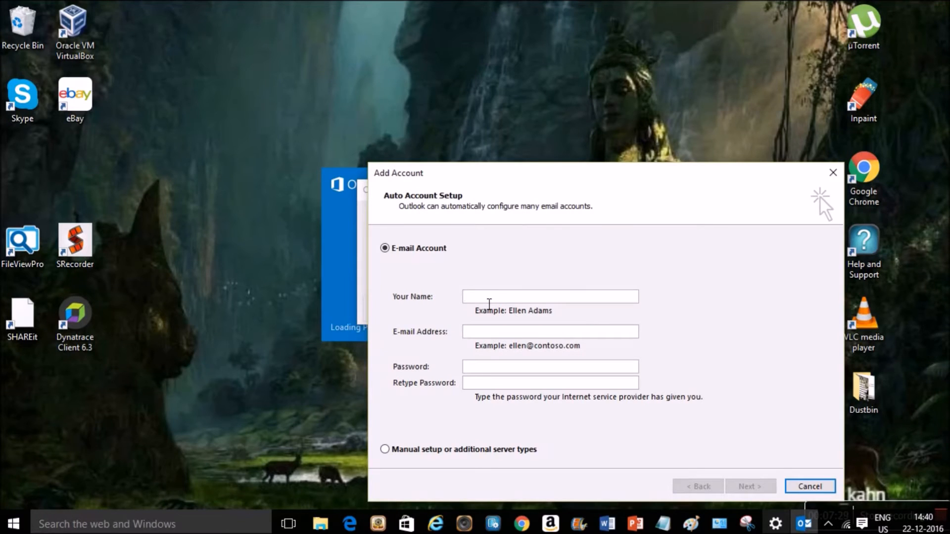
pyautogui.write('Test1')
pyautogui.press('Tab')
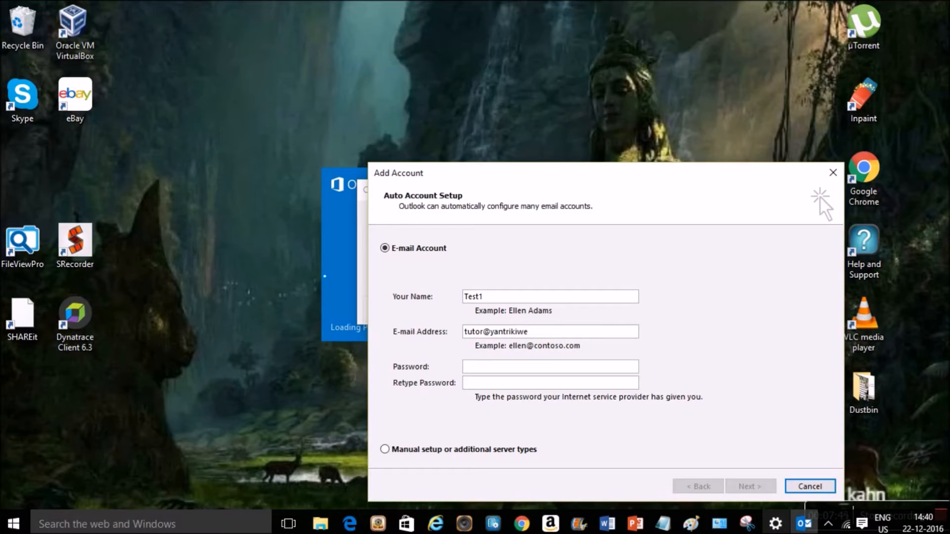
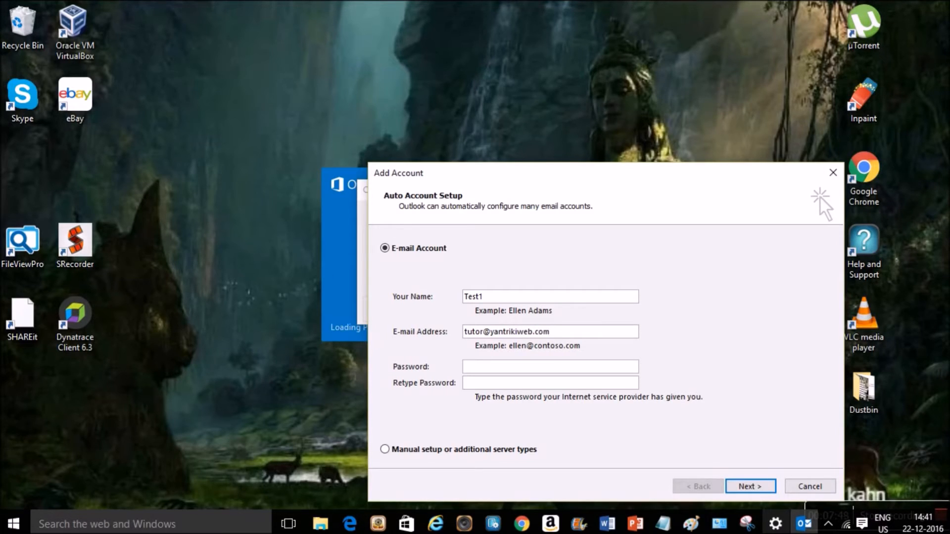
pyautogui.click(465, 367)
pyautogui.write('*****')
pyautogui.write('****')
pyautogui.click(465, 383)
pyautogui.write('*********')
# - Start automatic account setup so Outlook searches for the mail server settings
pyautogui.click(744, 486)
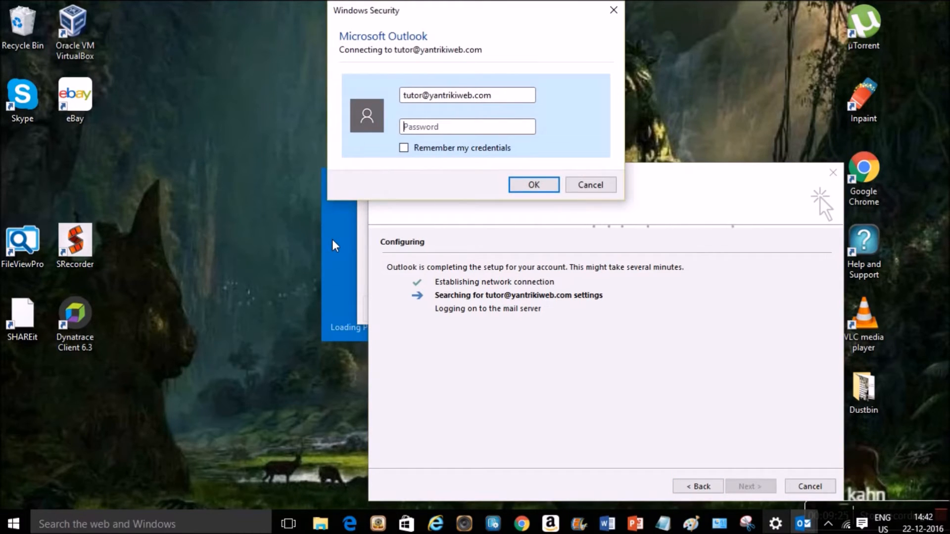
# - Enter the mailbox password in the Windows Security prompt and submit it
pyautogui.write('•••••••••')
pyautogui.click(524, 186)
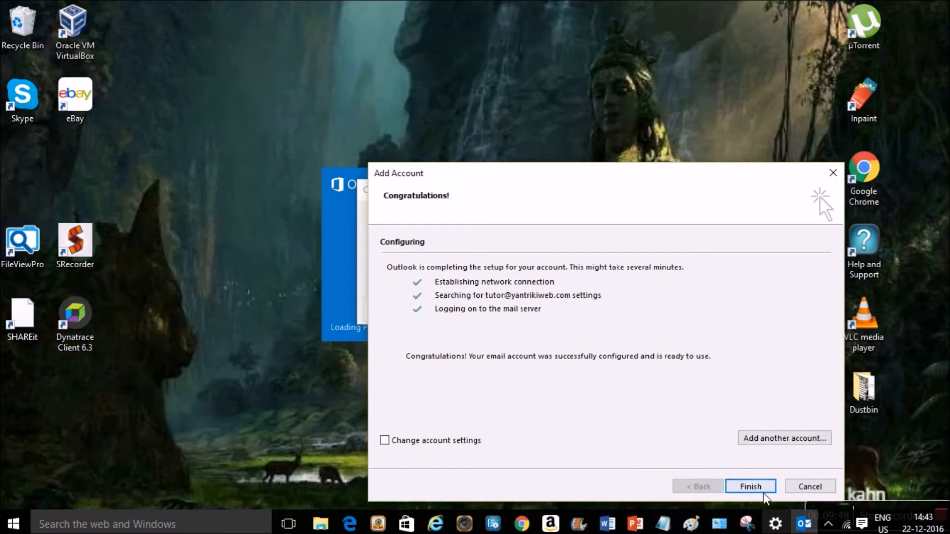
# - Finish the account wizard, then pick Test1 in Choose Profile's Profile Name list after briefly selecting Outlook
pyautogui.click(750, 488)
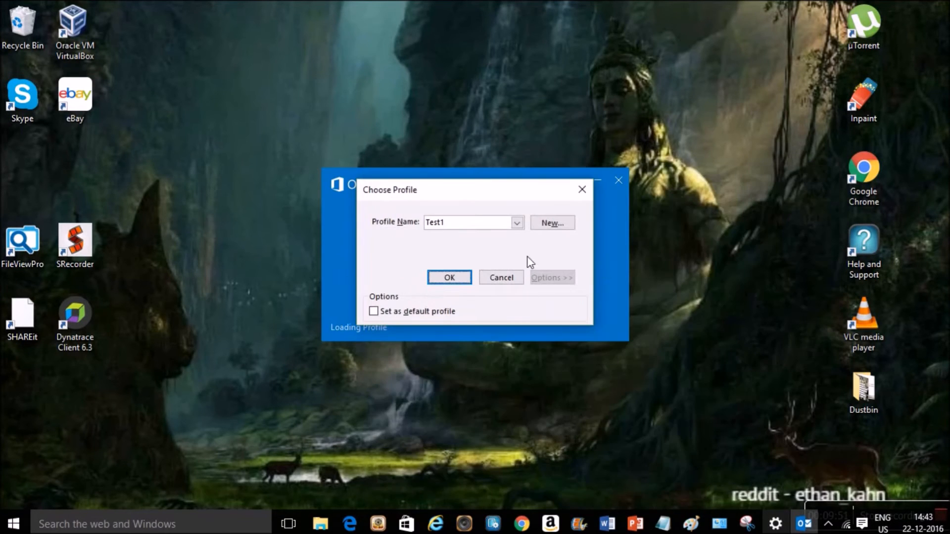
pyautogui.click(517, 223)
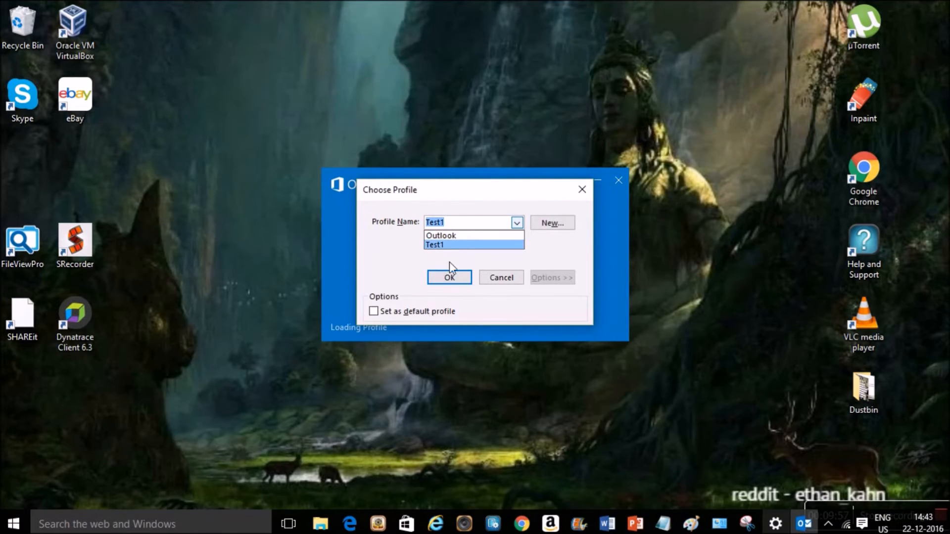
pyautogui.click(445, 236)
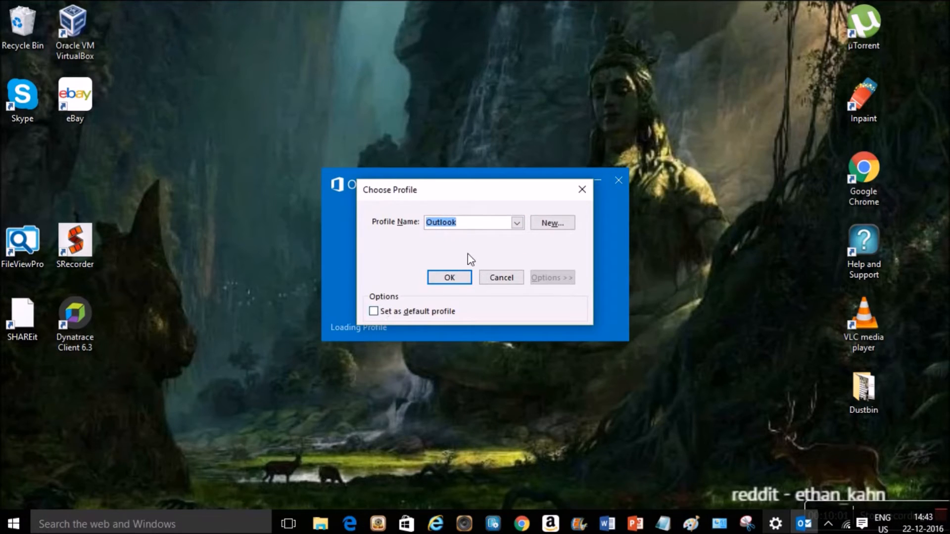
pyautogui.click(515, 223)
pyautogui.click(448, 245)
# - Open Control Panel from the Win+X menu and expand its View by options
pyautogui.rightClick(11, 526)
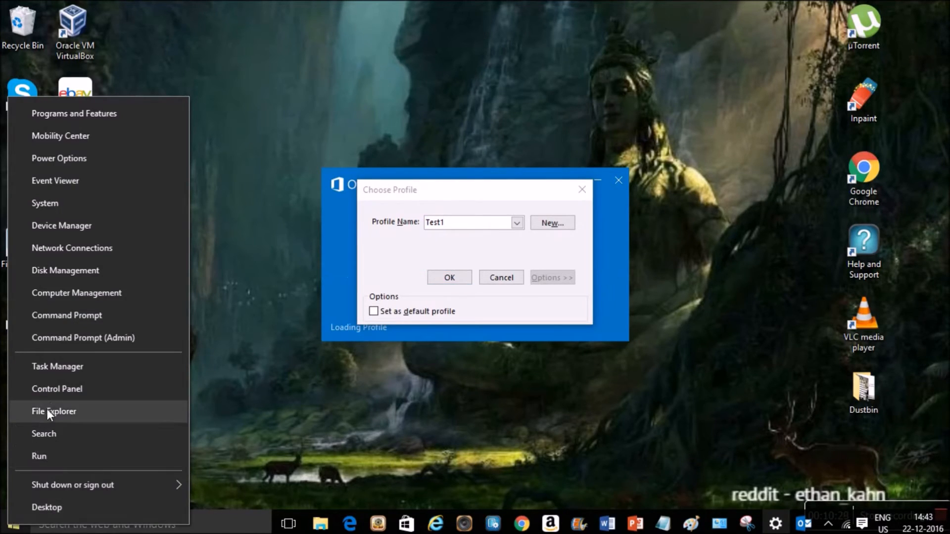
pyautogui.click(56, 394)
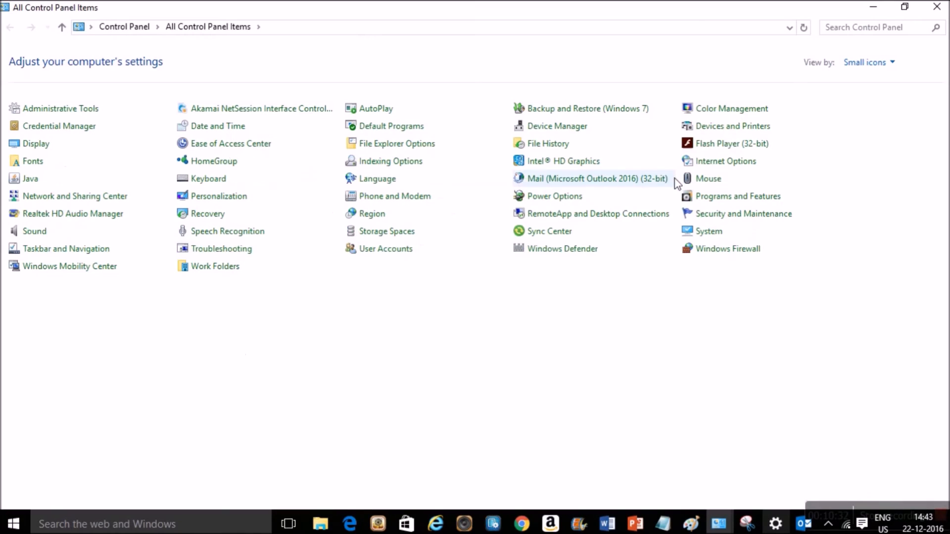
pyautogui.click(892, 64)
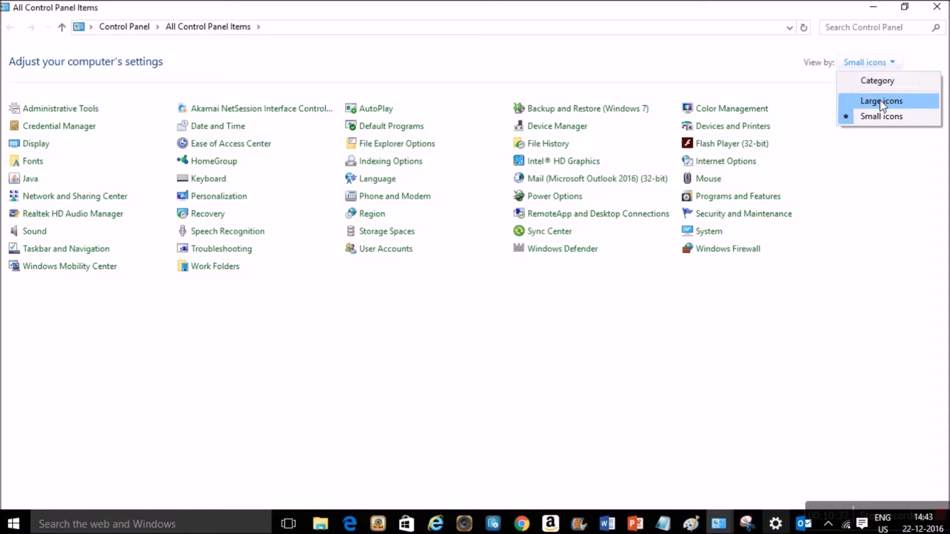
pyautogui.click(880, 84)
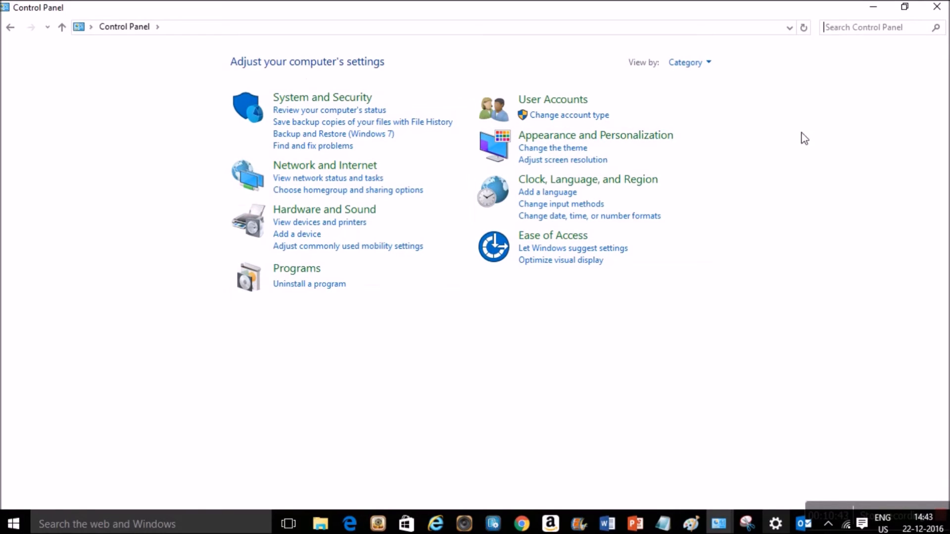
pyautogui.click(705, 63)
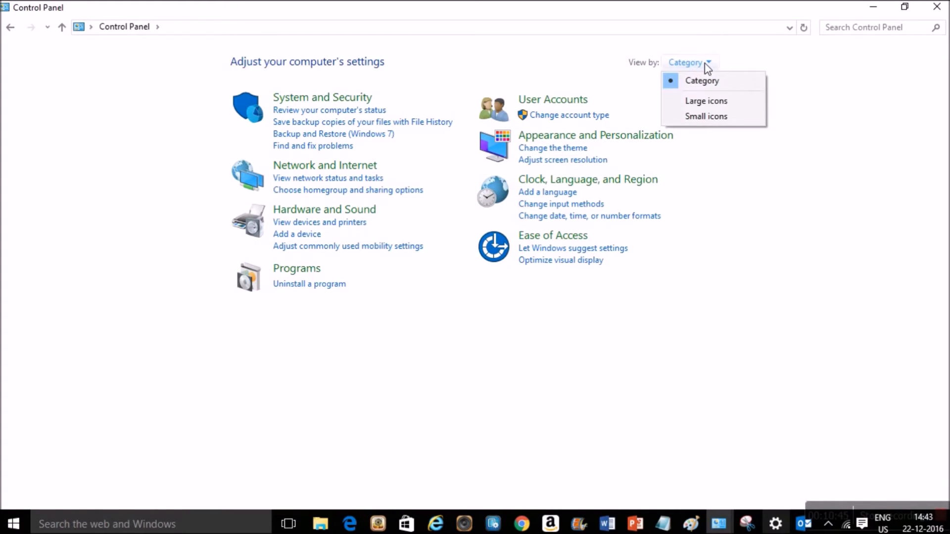
pyautogui.click(705, 103)
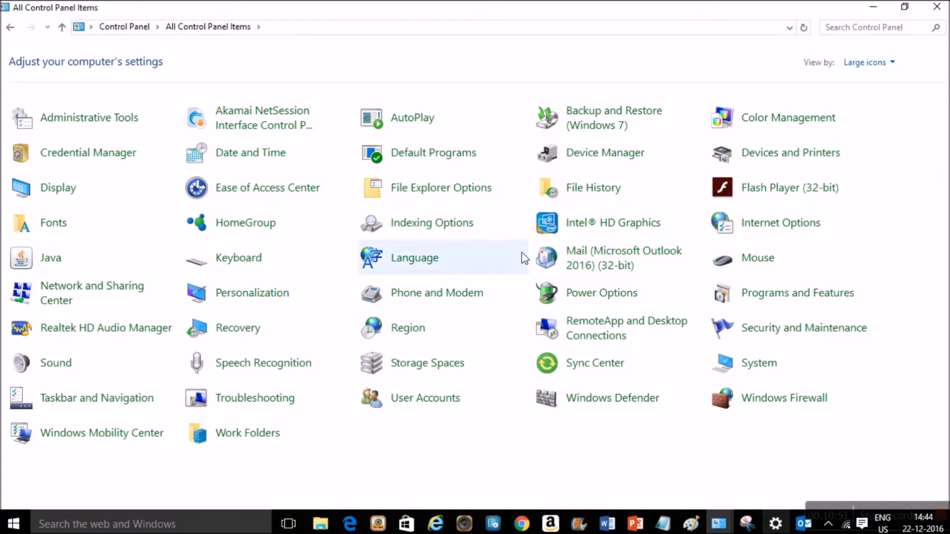
pyautogui.click(893, 67)
pyautogui.click(866, 116)
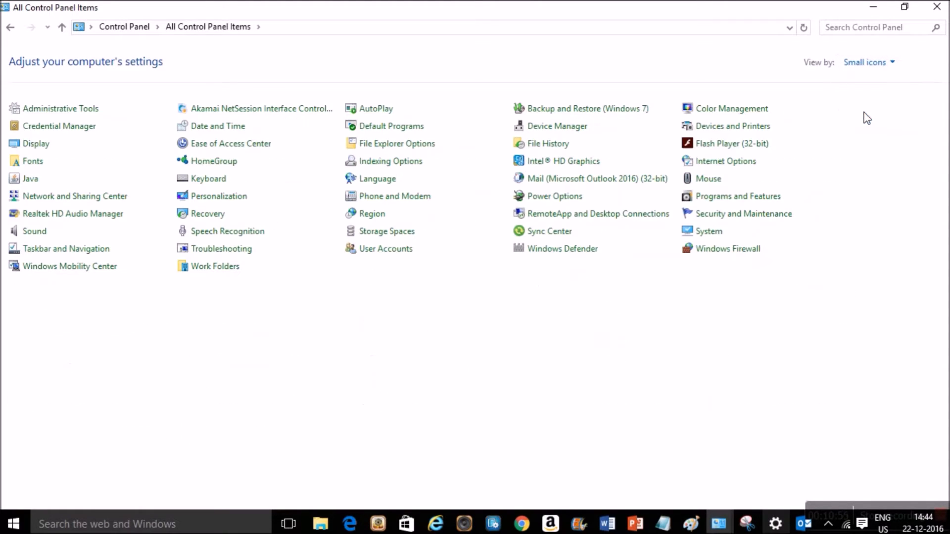
# - Open Mail (Microsoft Outlook 2016) (32-bit) and show the Outlook and Test1 profiles
pyautogui.click(580, 180)
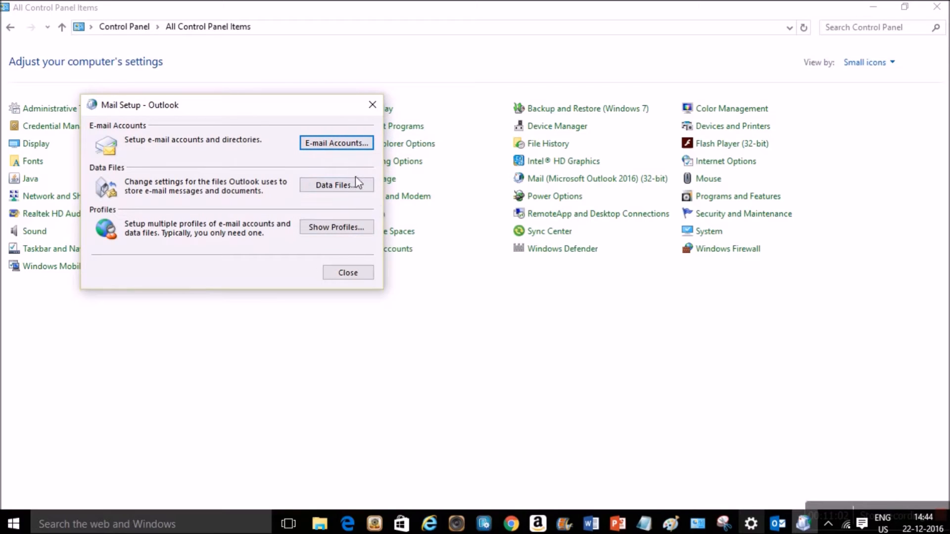
pyautogui.click(340, 230)
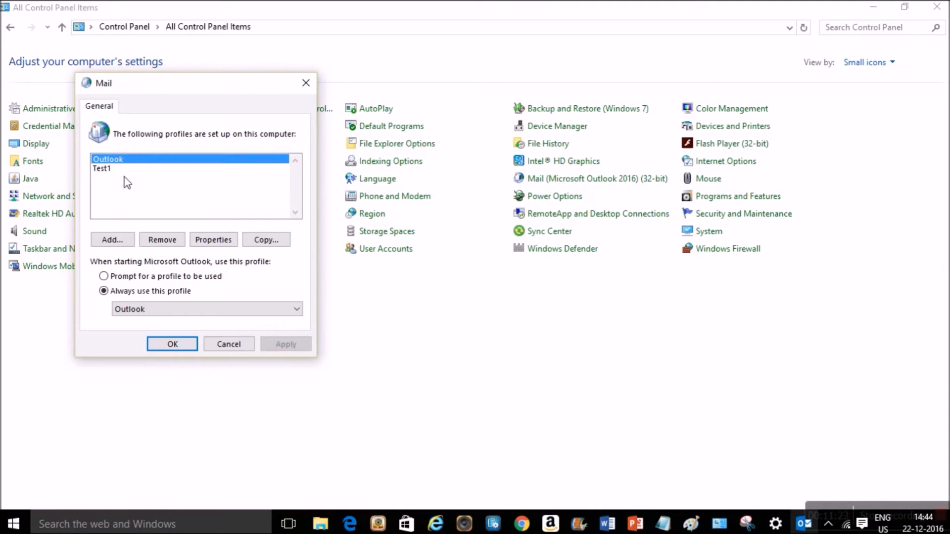
# - Cancel adding a new profile, keep Outlook as the startup profile, and cancel the Mail dialog
pyautogui.click(116, 241)
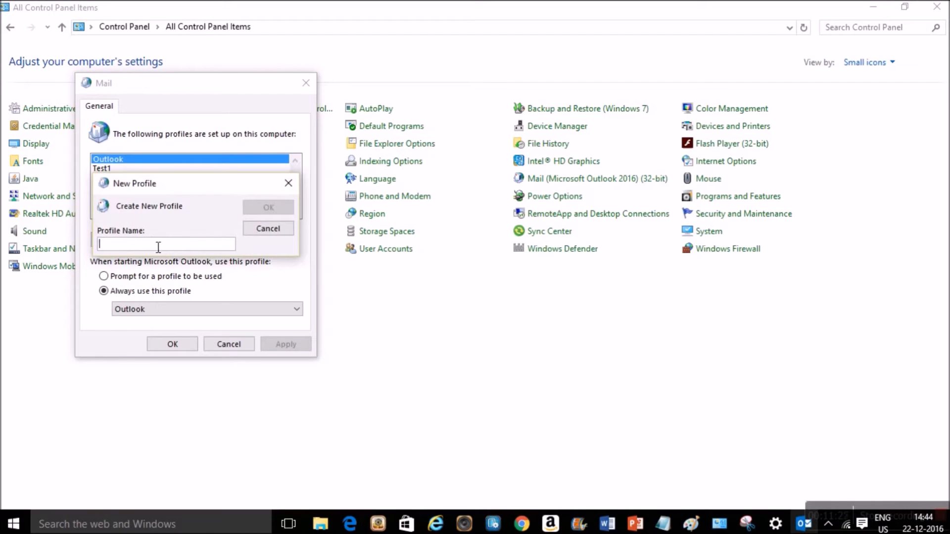
pyautogui.click(272, 232)
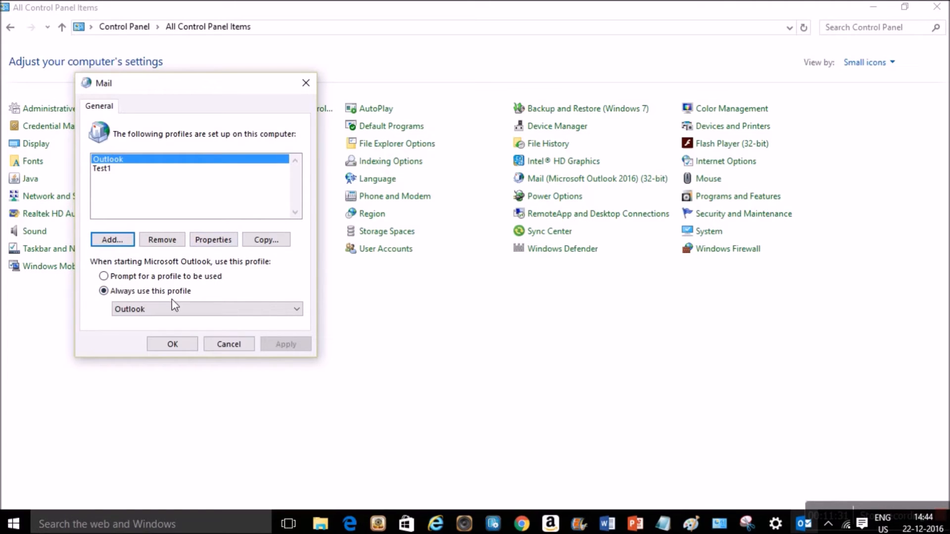
pyautogui.click(297, 309)
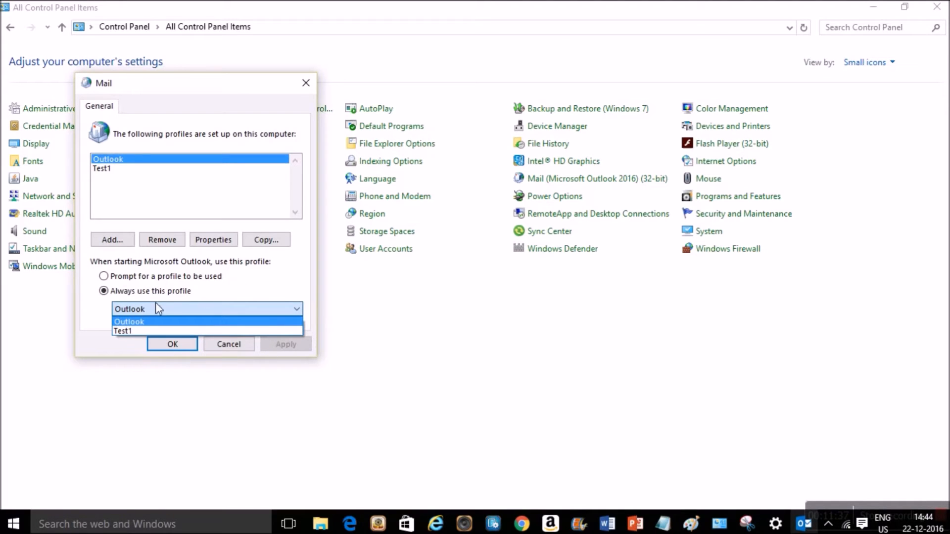
pyautogui.click(292, 268)
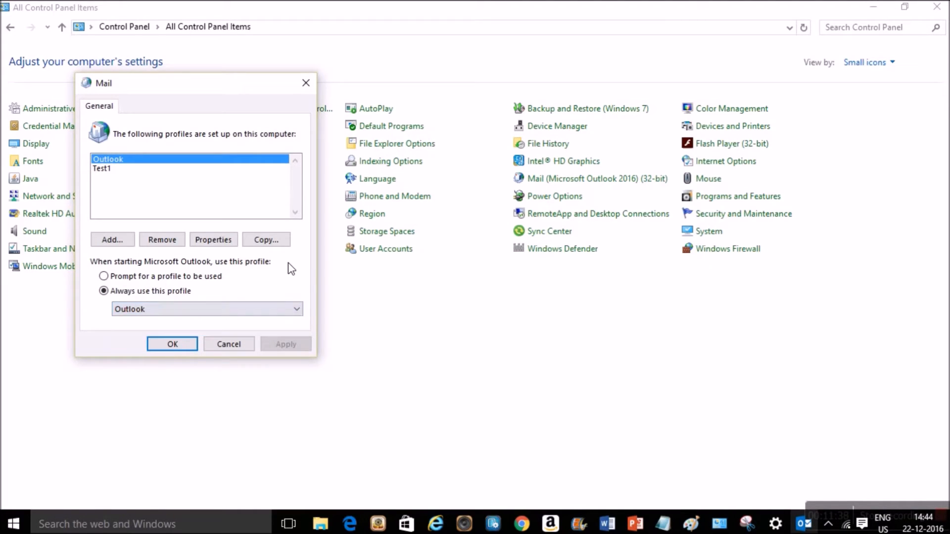
pyautogui.click(248, 344)
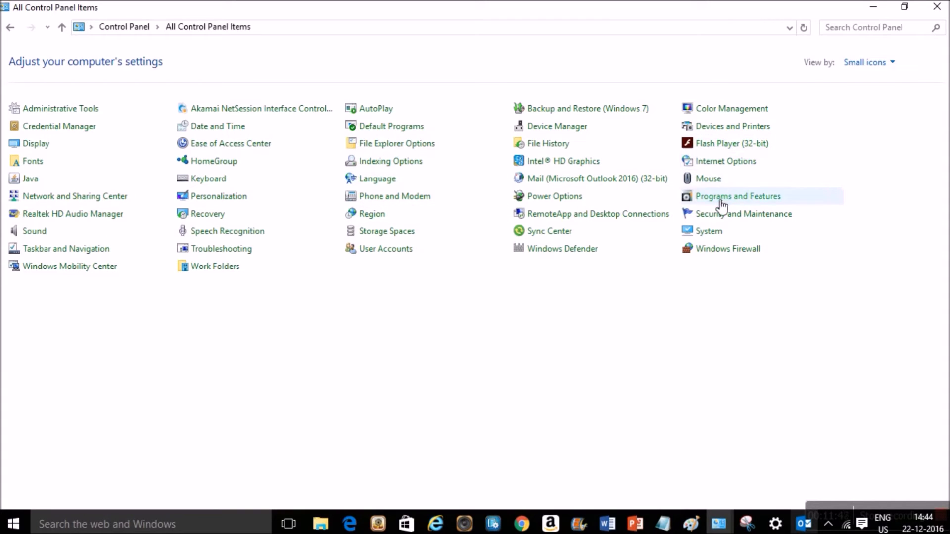
# - Reopen the mail profile list, select Test1, then cancel without applying changes
pyautogui.click(582, 181)
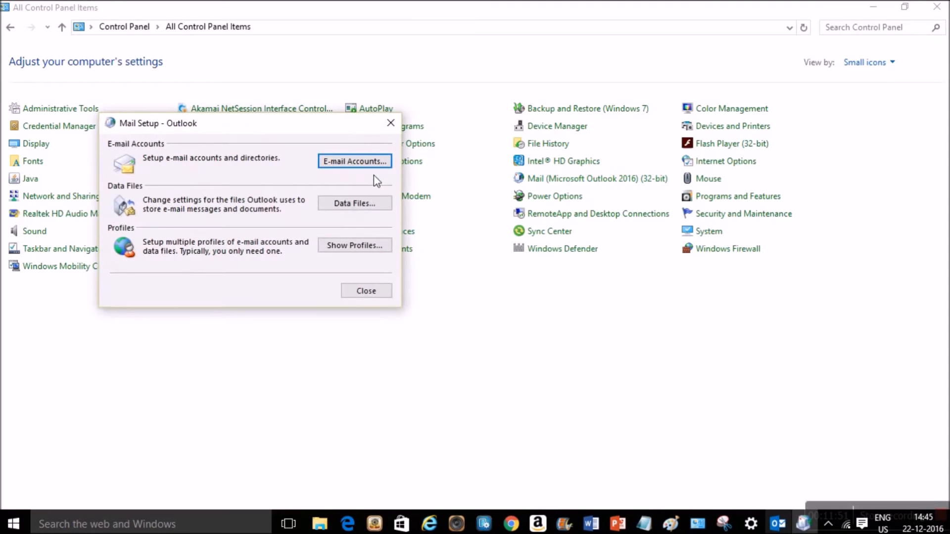
pyautogui.click(334, 246)
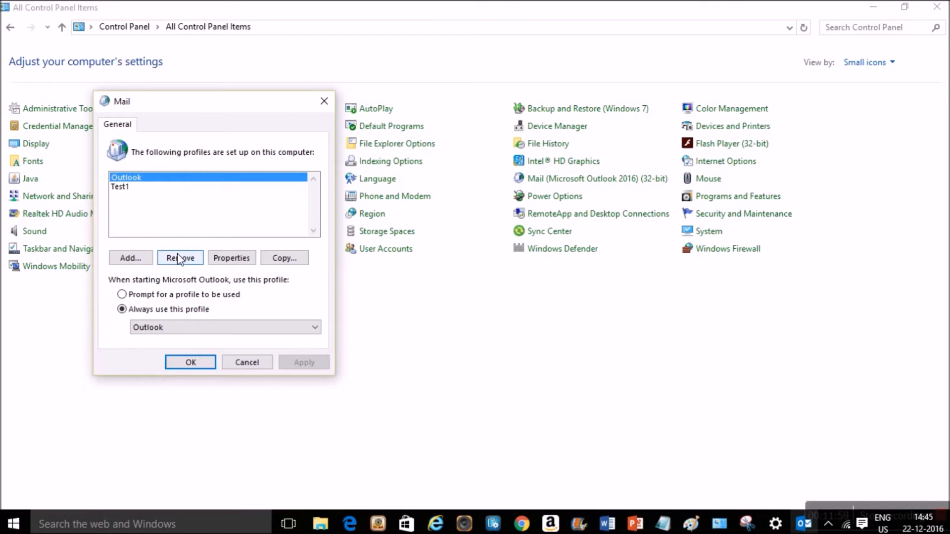
pyautogui.click(131, 188)
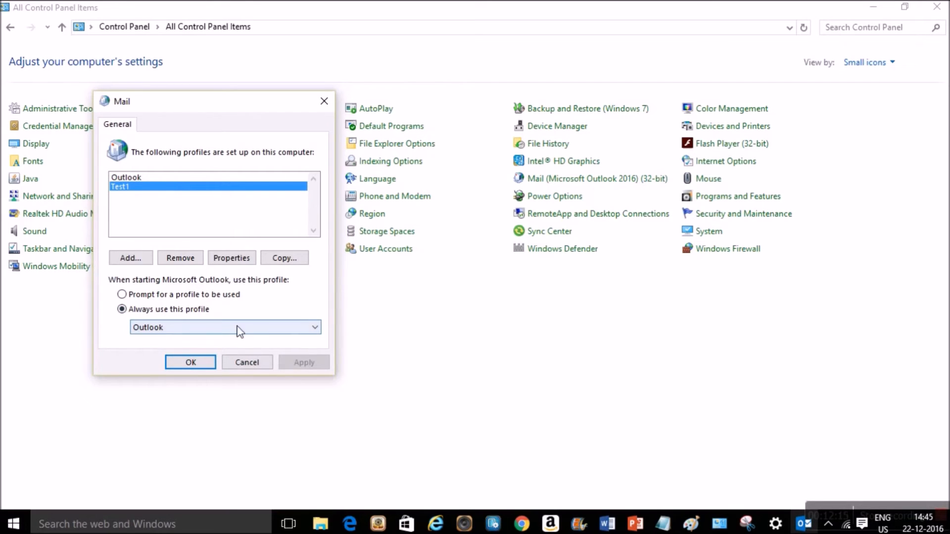
pyautogui.click(243, 366)
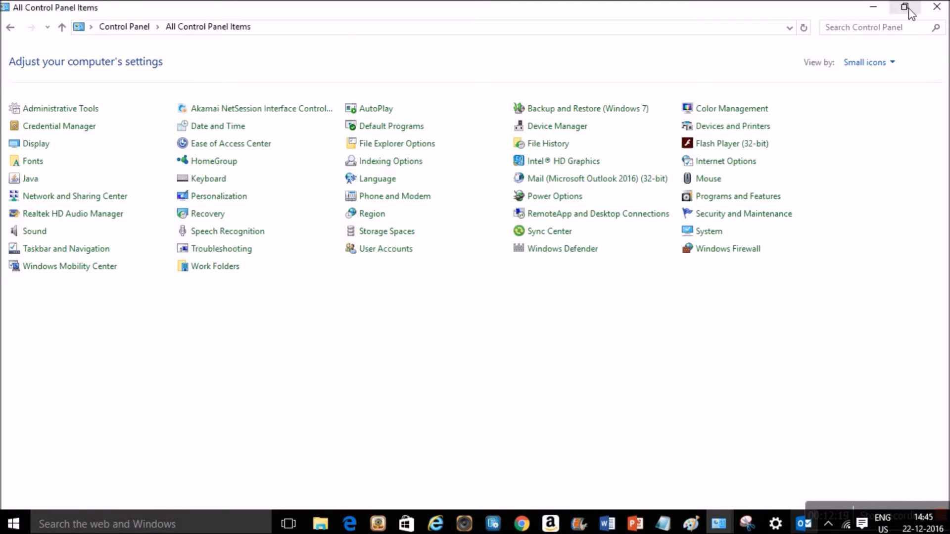
# - Close Control Panel, start Outlook with the Test1 profile, and launch Skype from the desktop
pyautogui.click(934, 13)
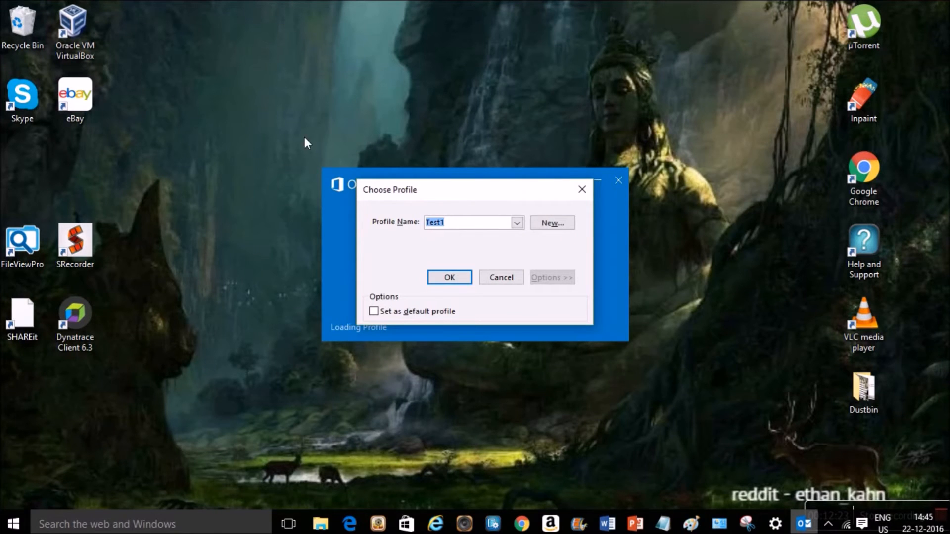
pyautogui.click(446, 276)
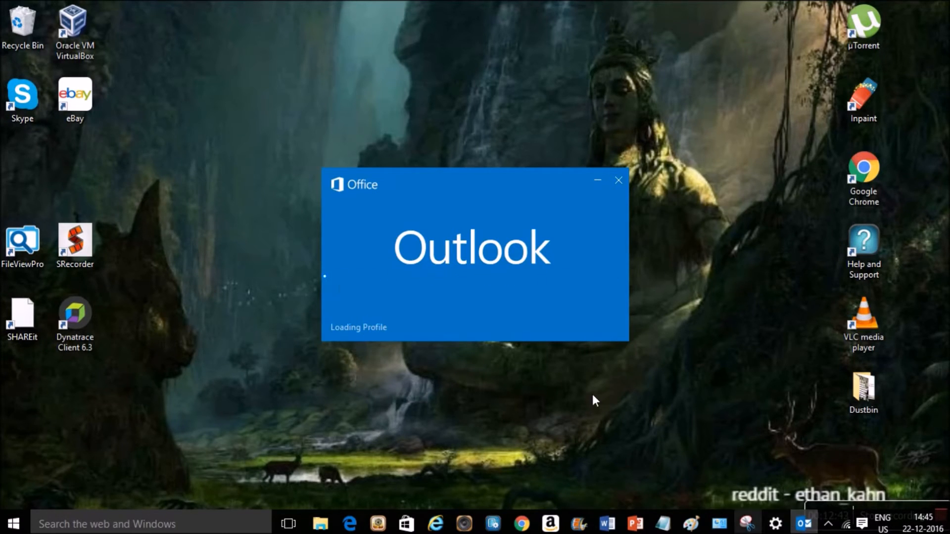
pyautogui.doubleClick(19, 109)
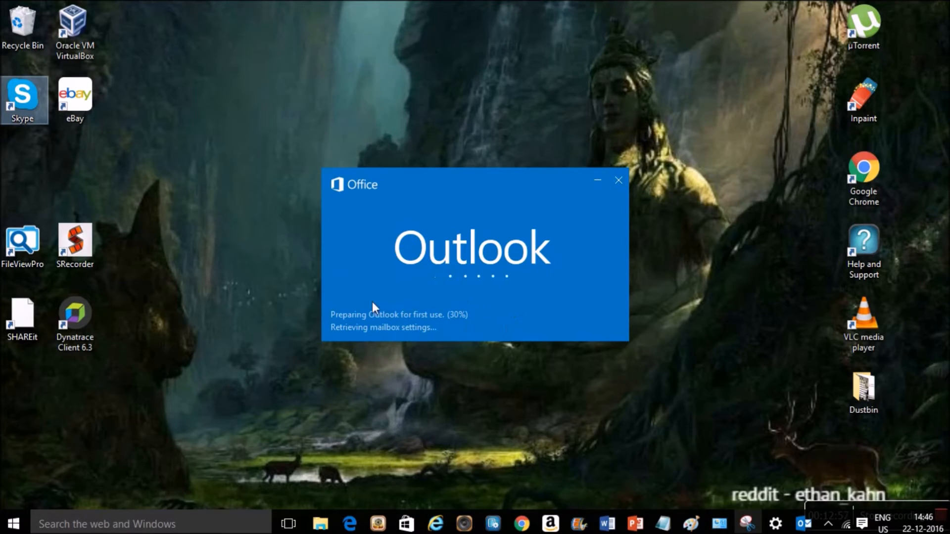
# - Open Windows Update settings from the taskbar, then minimize that window while Outlook loads
pyautogui.click(776, 523)
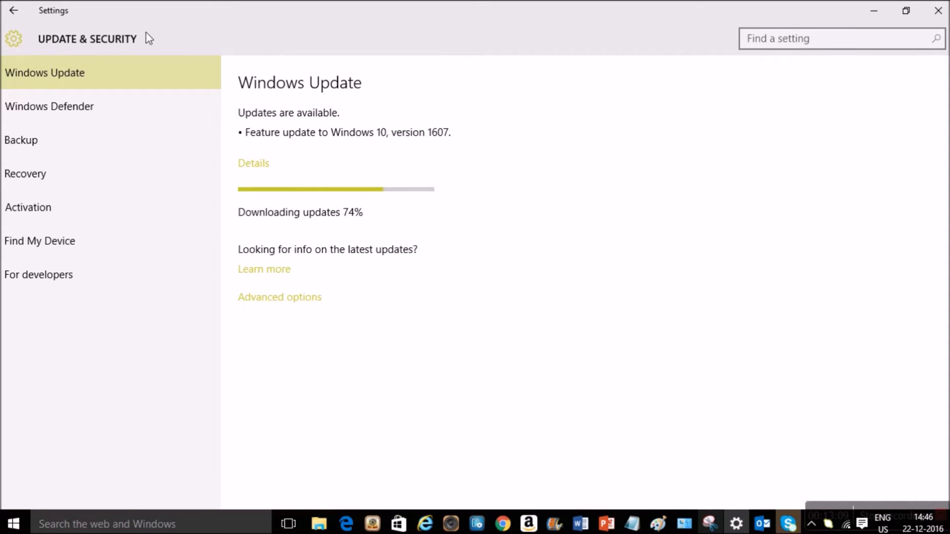
pyautogui.click(871, 14)
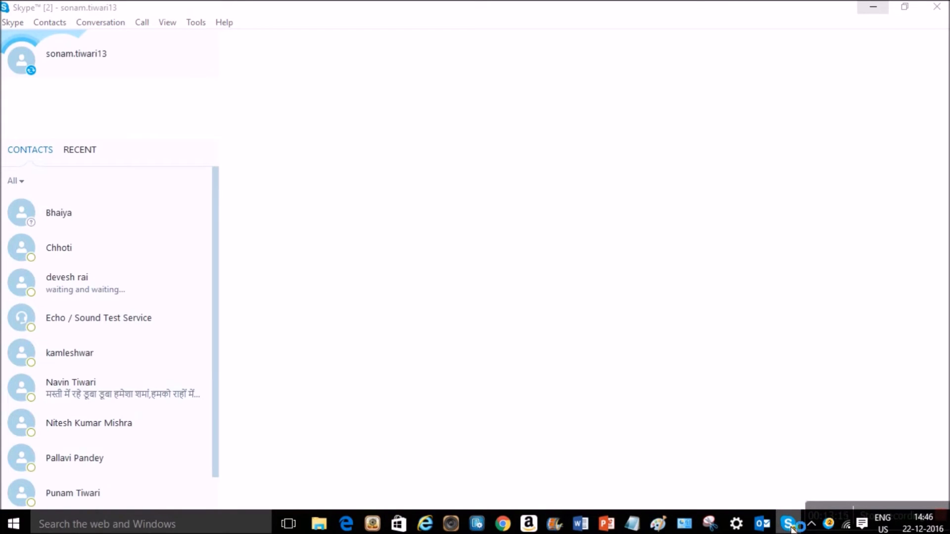
pyautogui.moveTo(760, 531)
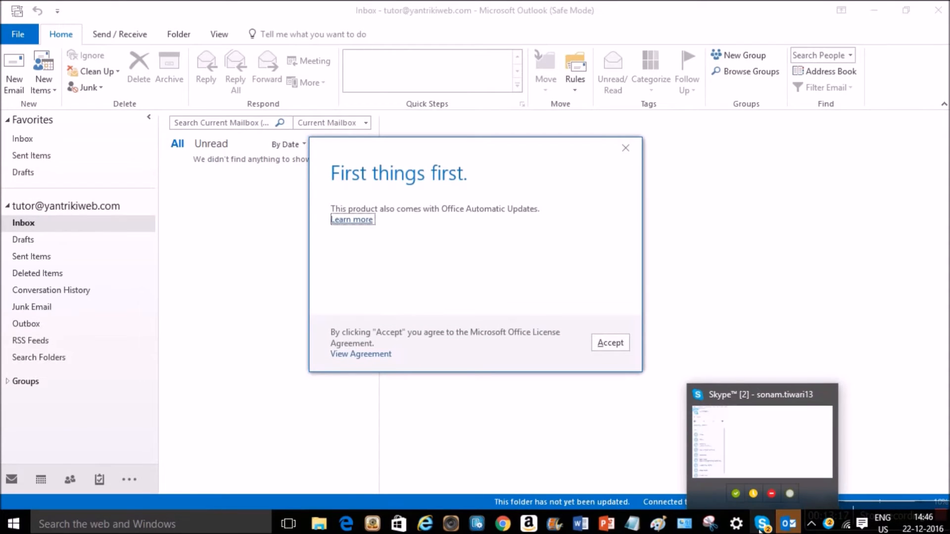
# - Accept the Office licence, switch to the empty Contacts folder, and open Outlook Options
pyautogui.click(599, 344)
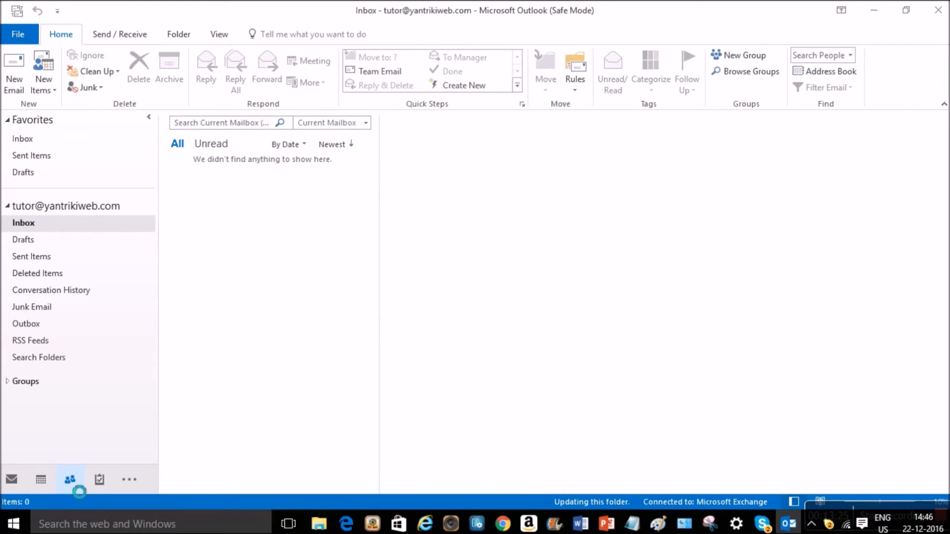
pyautogui.click(71, 480)
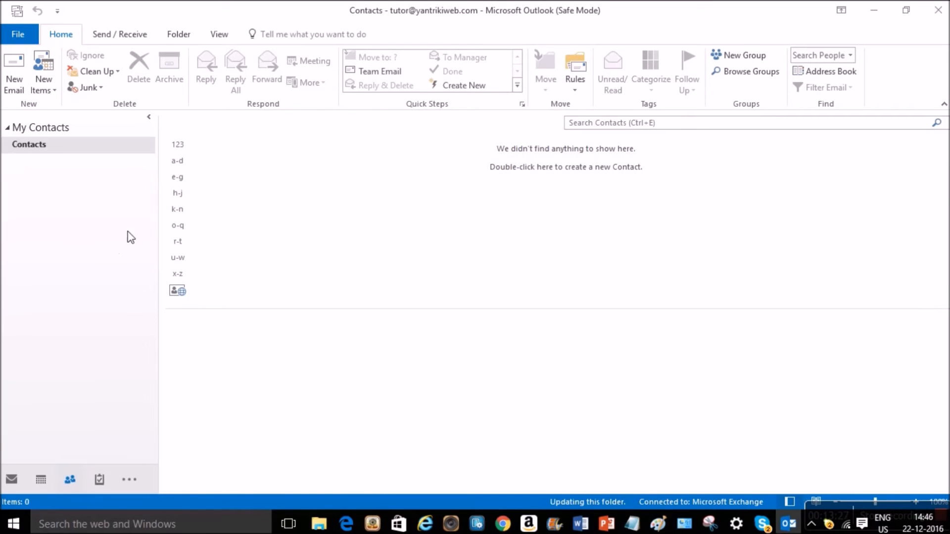
pyautogui.click(15, 42)
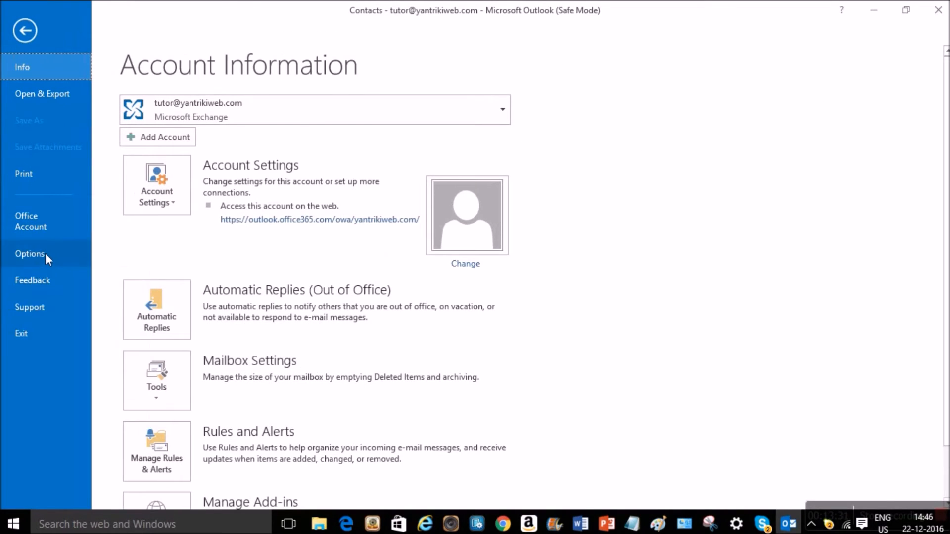
pyautogui.press('Escape')
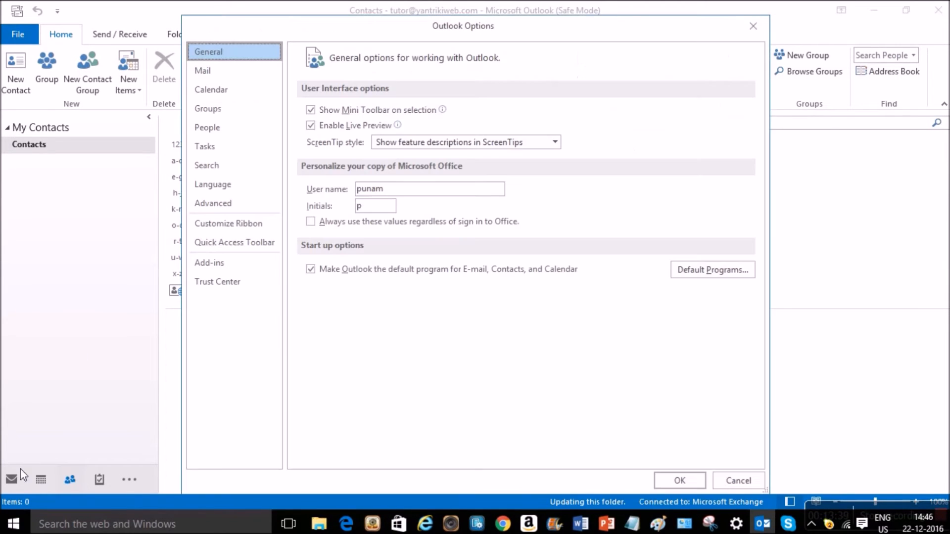
# - Open the COM Add-ins list from the Add-ins page of Outlook Options
pyautogui.click(10, 488)
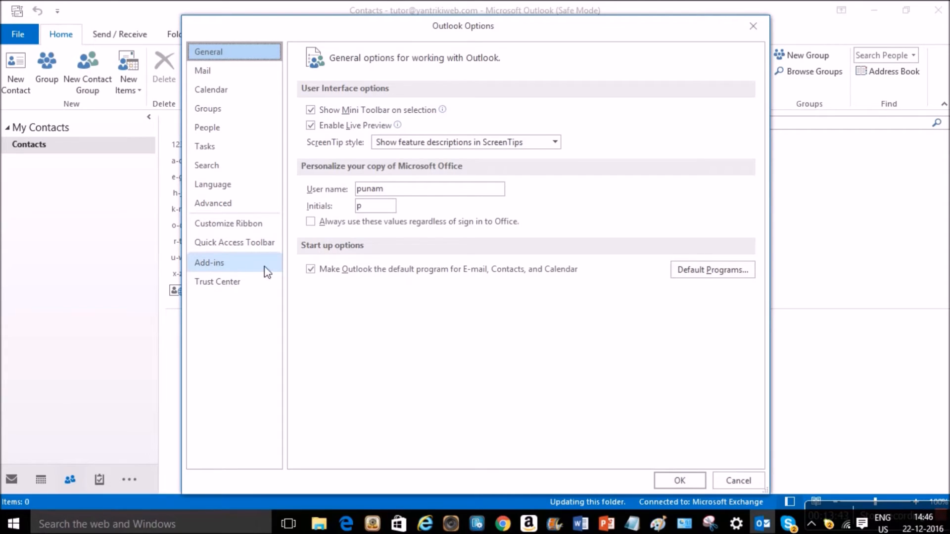
pyautogui.click(235, 267)
pyautogui.click(448, 457)
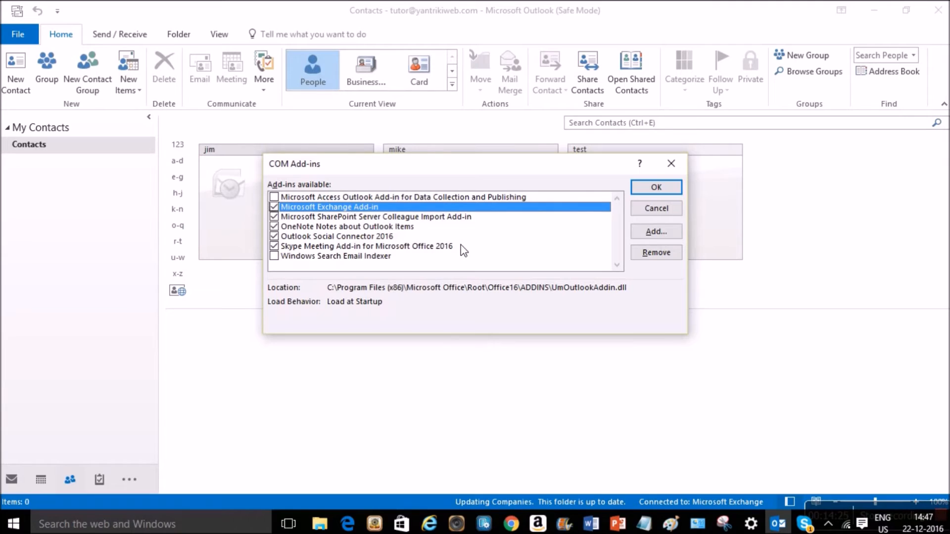
# - Close the COM Add-ins dialog without changes and close the Skype window
pyautogui.click(671, 163)
pyautogui.moveTo(804, 523)
pyautogui.click(809, 460)
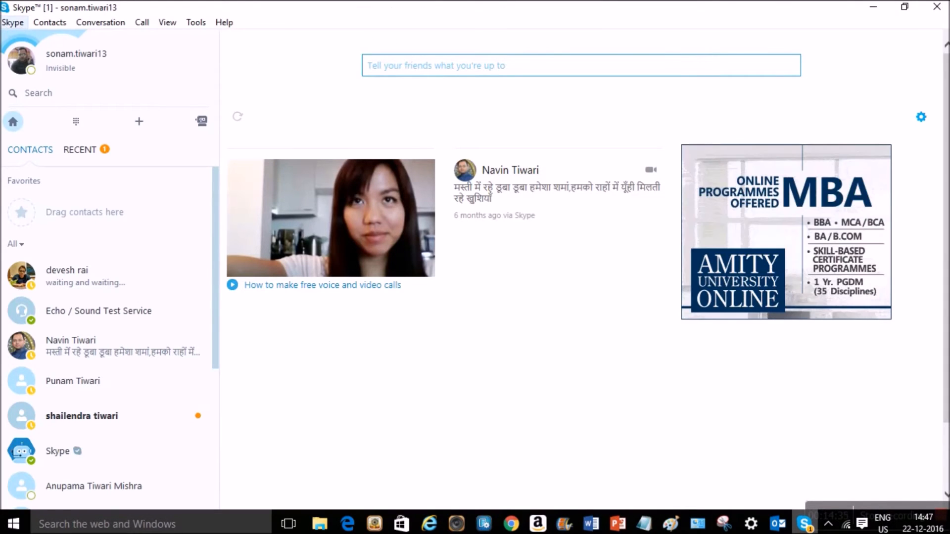
pyautogui.click(13, 22)
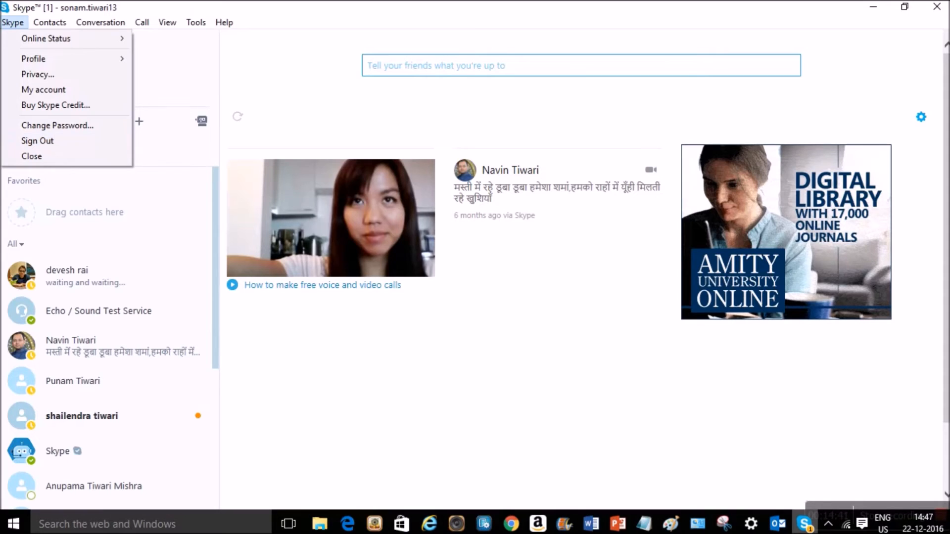
pyautogui.click(937, 7)
pyautogui.click(936, 7)
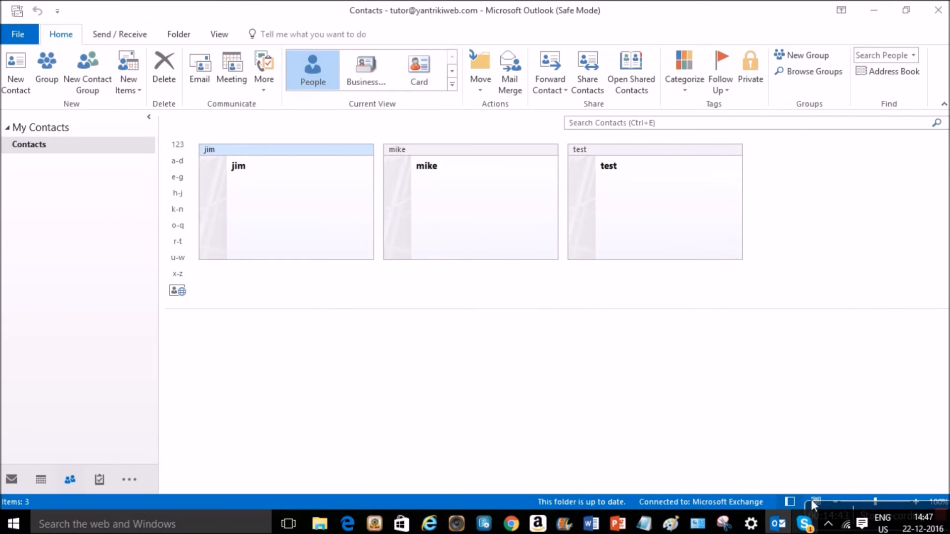
# - Quit Skype entirely from its notification-area icon and confirm the quit
pyautogui.rightClick(805, 528)
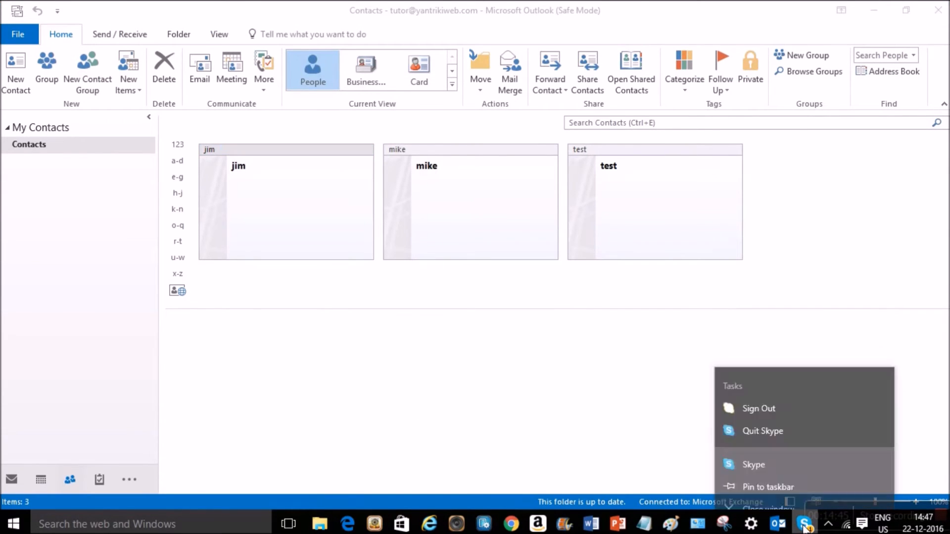
pyautogui.click(768, 495)
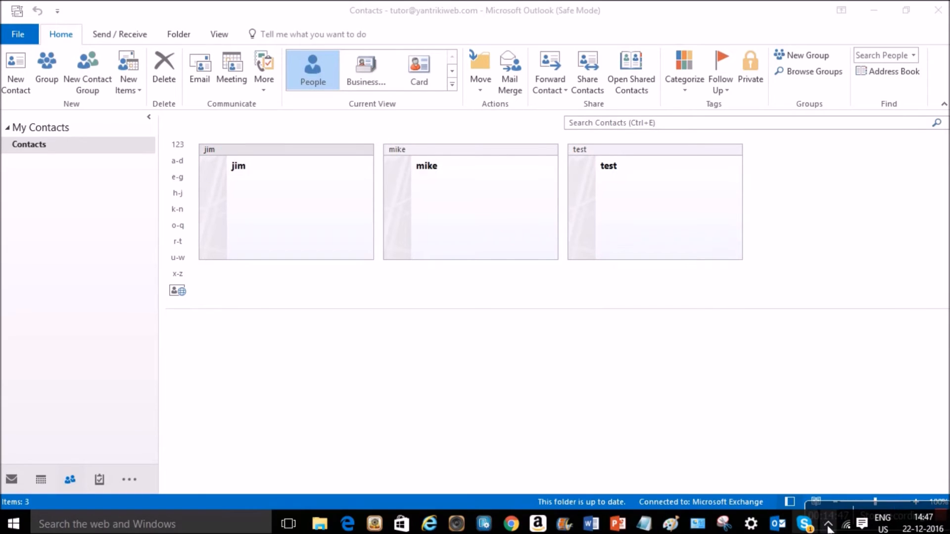
pyautogui.click(805, 525)
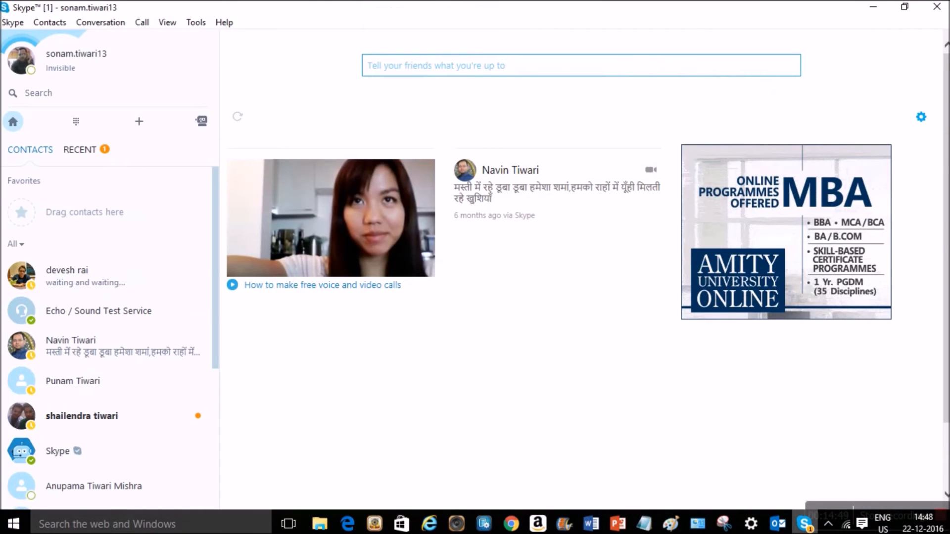
pyautogui.click(937, 7)
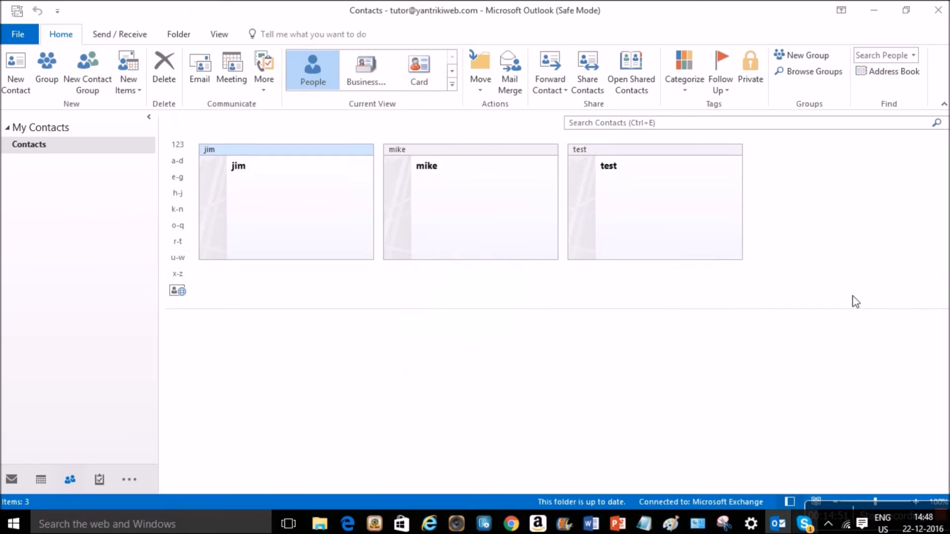
pyautogui.click(825, 526)
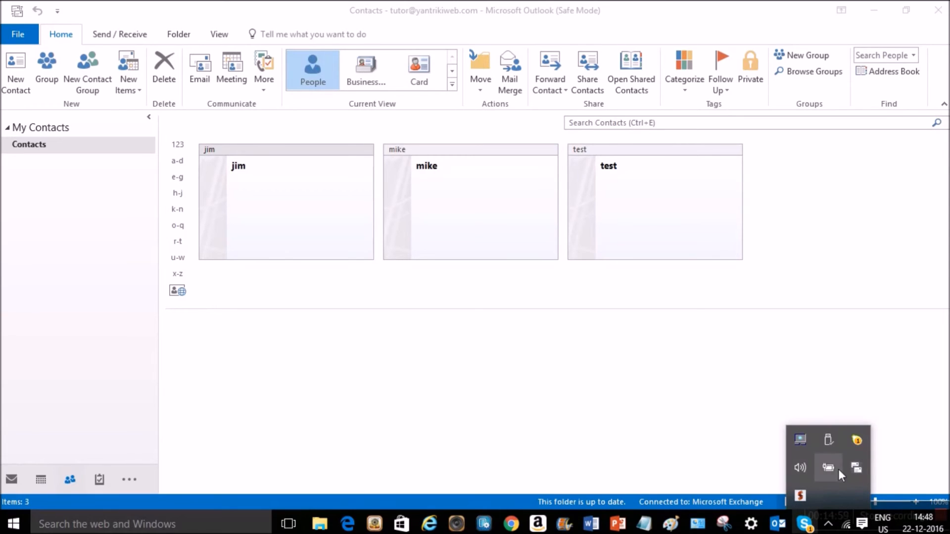
pyautogui.rightClick(857, 441)
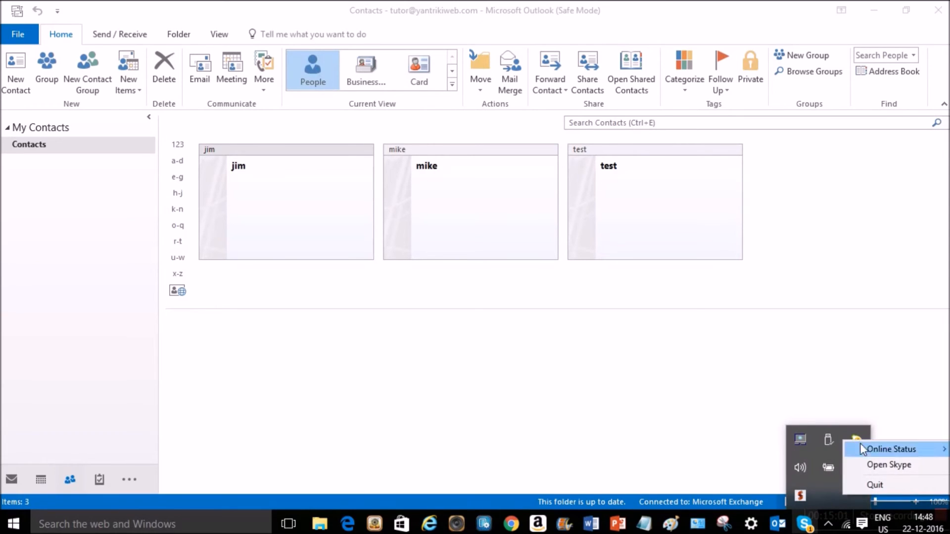
pyautogui.click(873, 486)
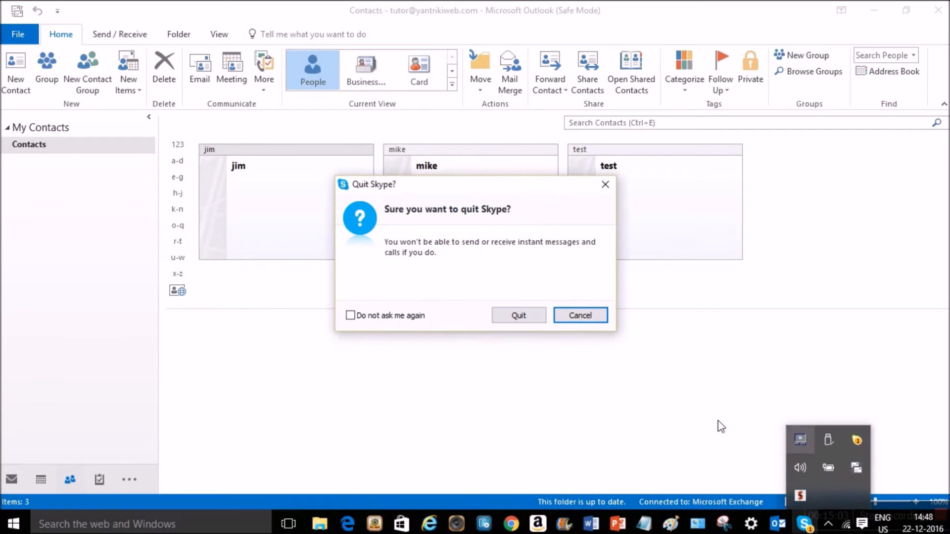
pyautogui.click(530, 317)
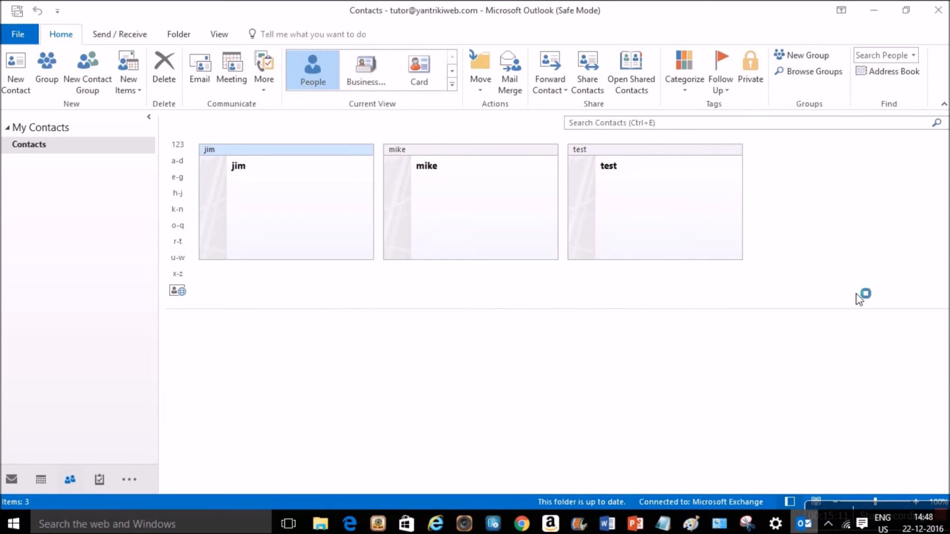
# - Close Outlook and relaunch it by searching 'outlook.exe' in the taskbar search
pyautogui.click(942, 19)
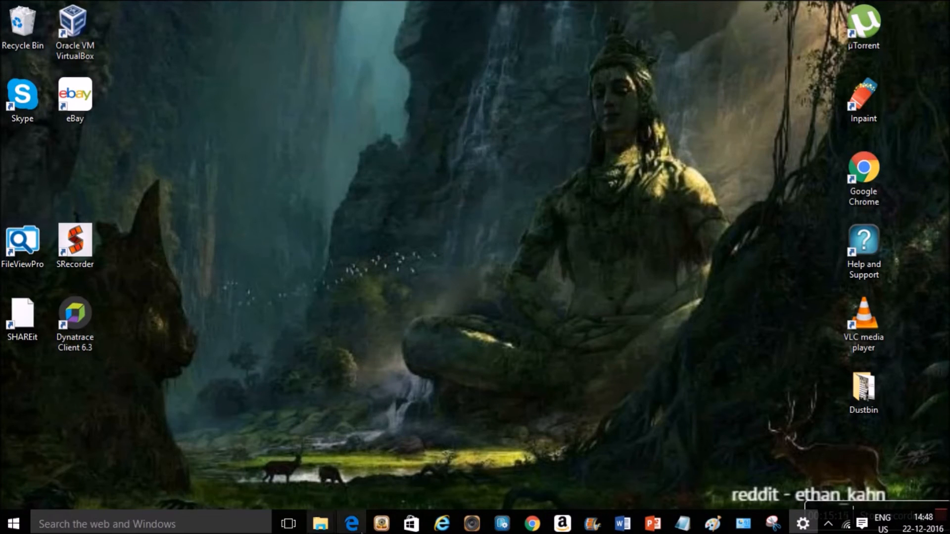
pyautogui.click(208, 523)
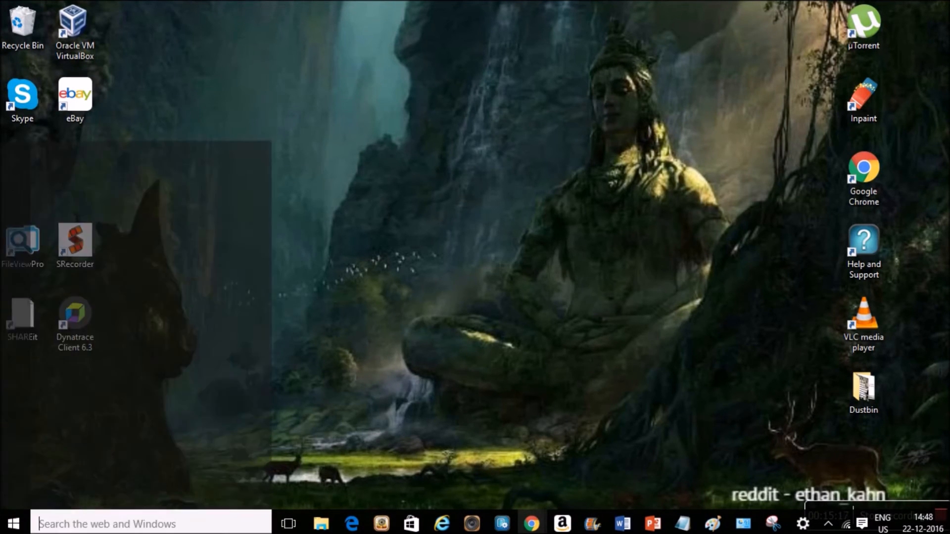
pyautogui.write('out')
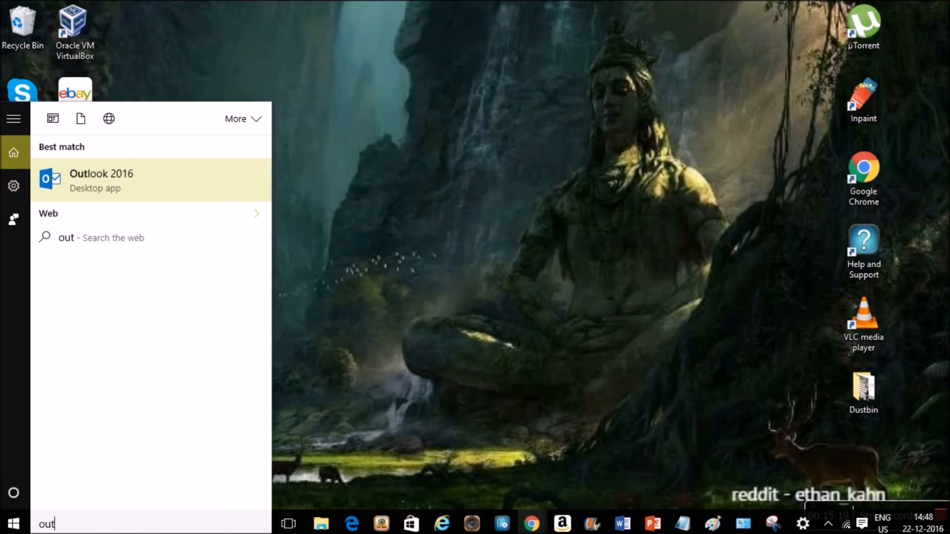
pyautogui.write('look')
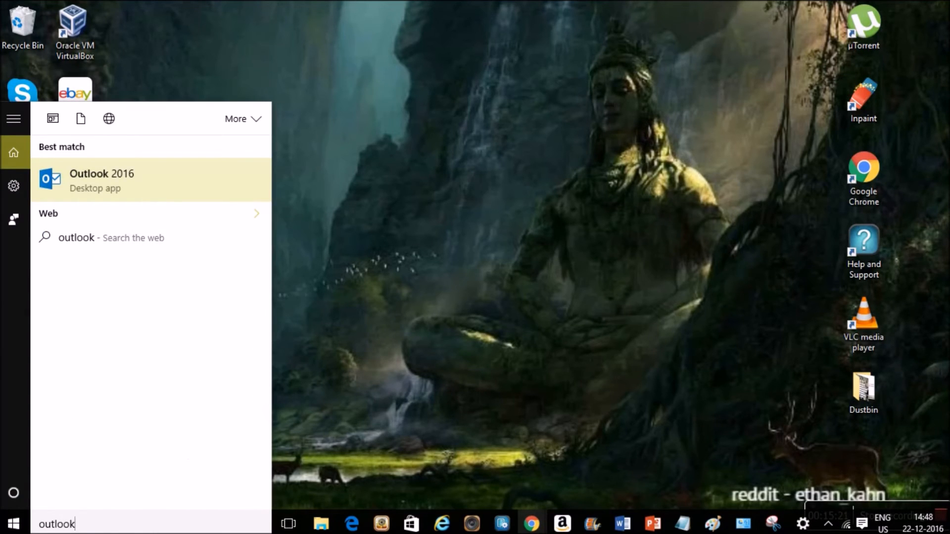
pyautogui.write('.exe')
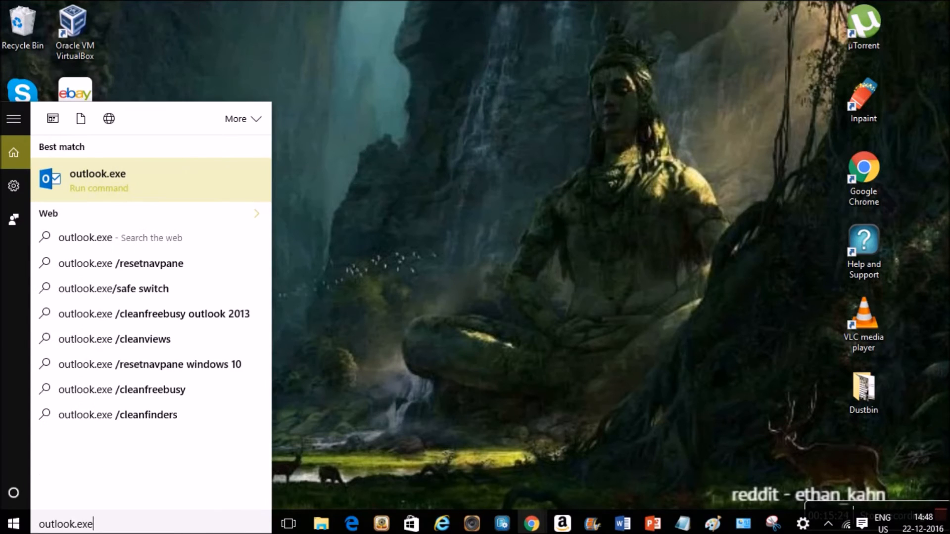
pyautogui.press('Return')
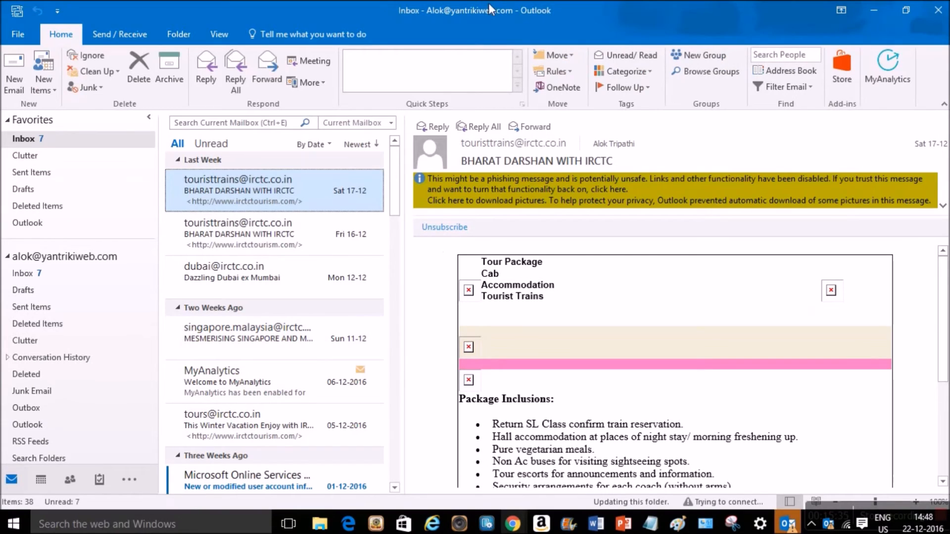
# - Check the Exchange account under Account Information, then close Outlook
pyautogui.click(23, 38)
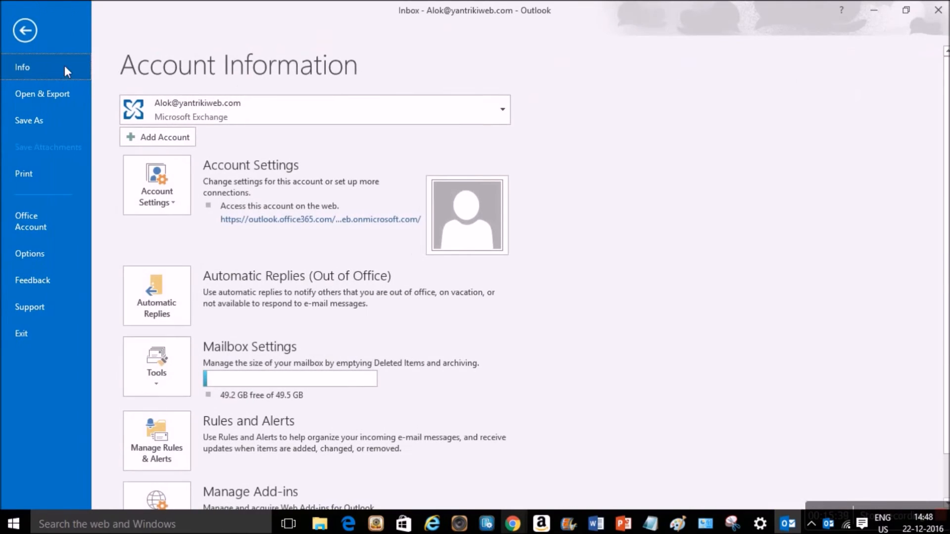
pyautogui.click(28, 39)
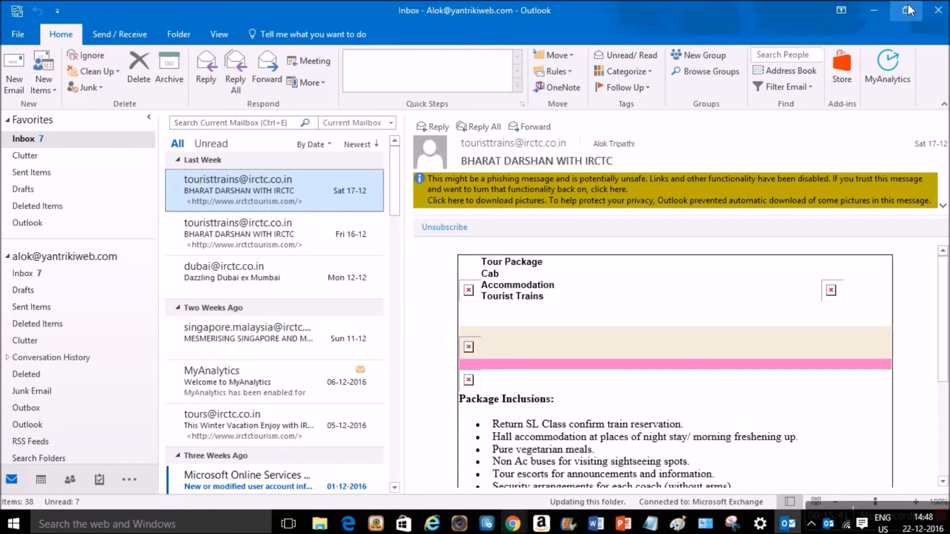
pyautogui.click(938, 13)
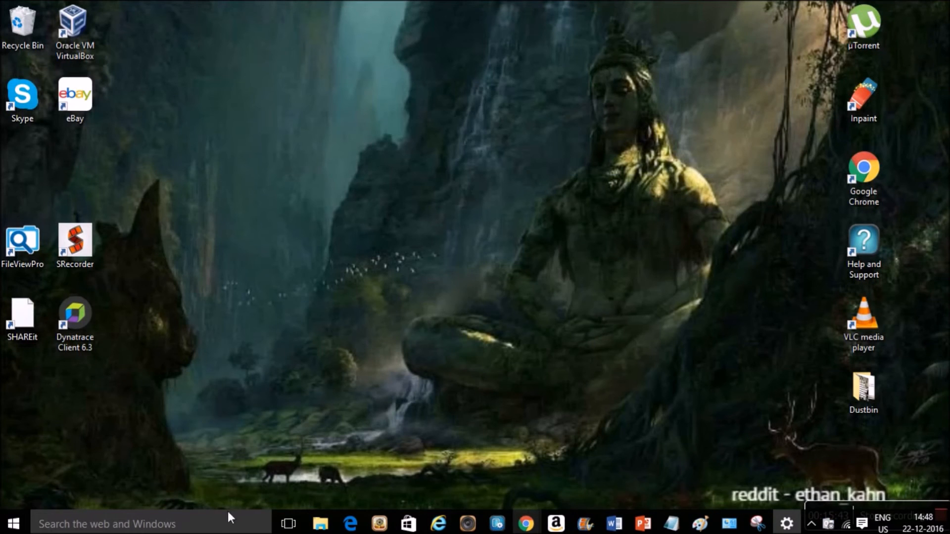
# - Launch Outlook in safe mode with 'outlook.exe safe/safe' from the taskbar search
pyautogui.click(218, 526)
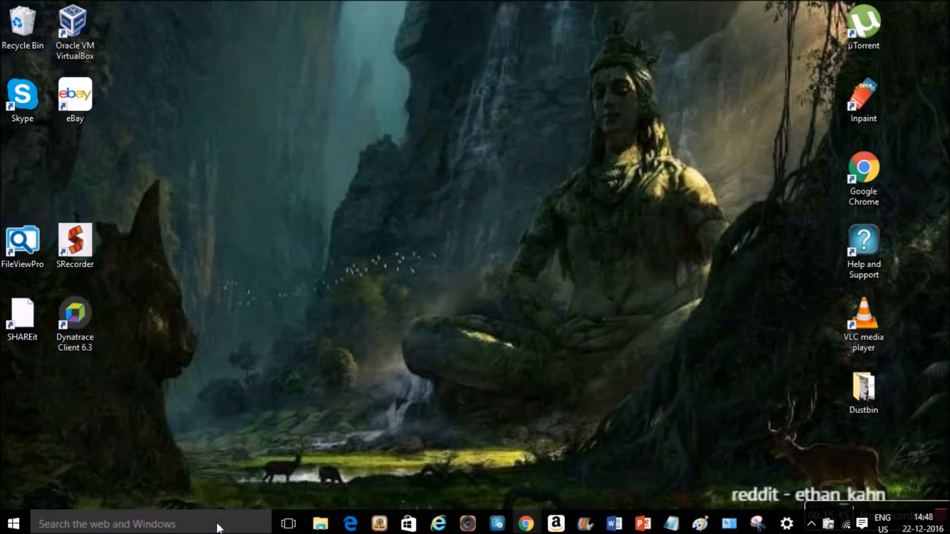
pyautogui.write('ou')
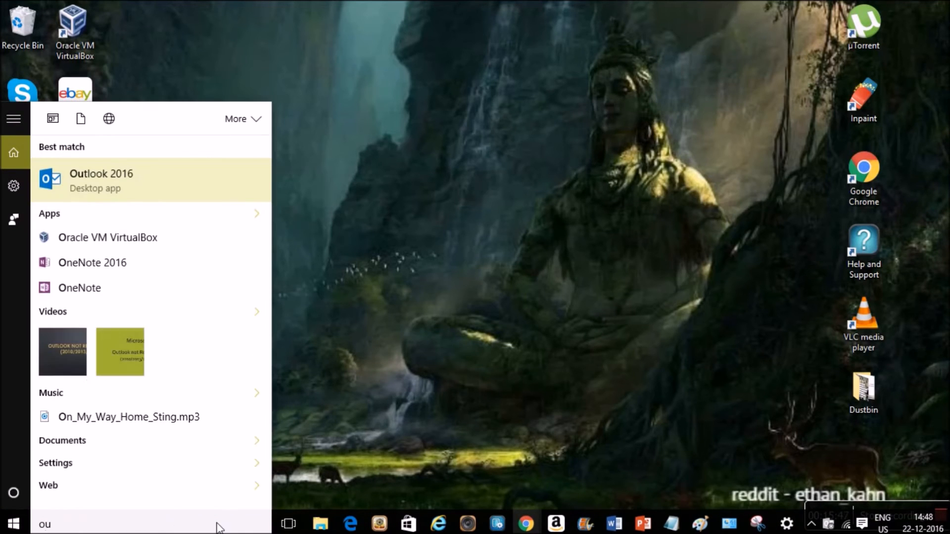
pyautogui.write('tlook')
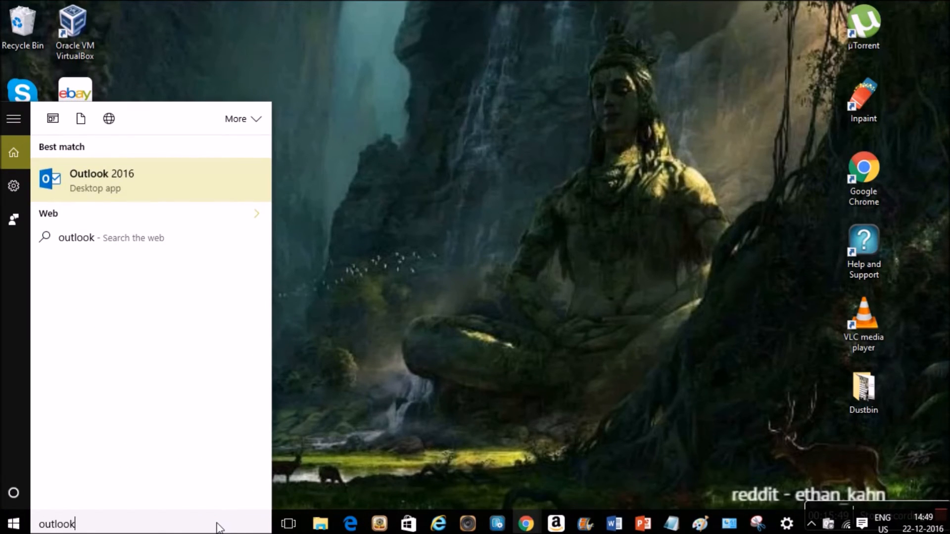
pyautogui.write('.exe')
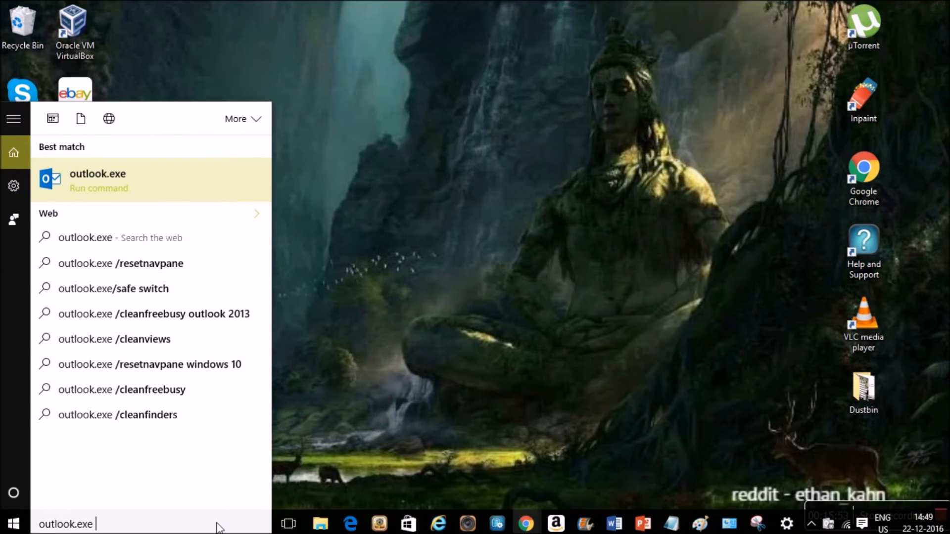
pyautogui.write(' safe')
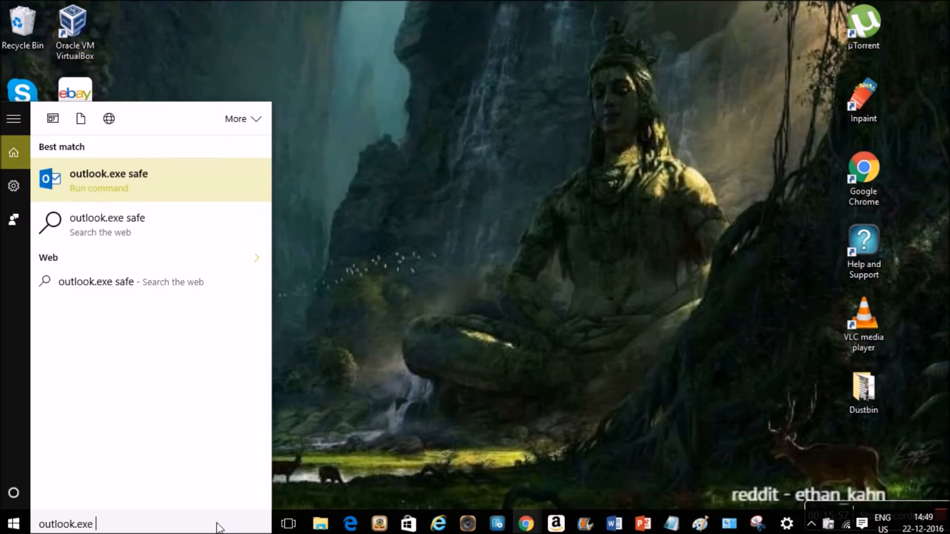
pyautogui.write('/safe')
pyautogui.press('Return')
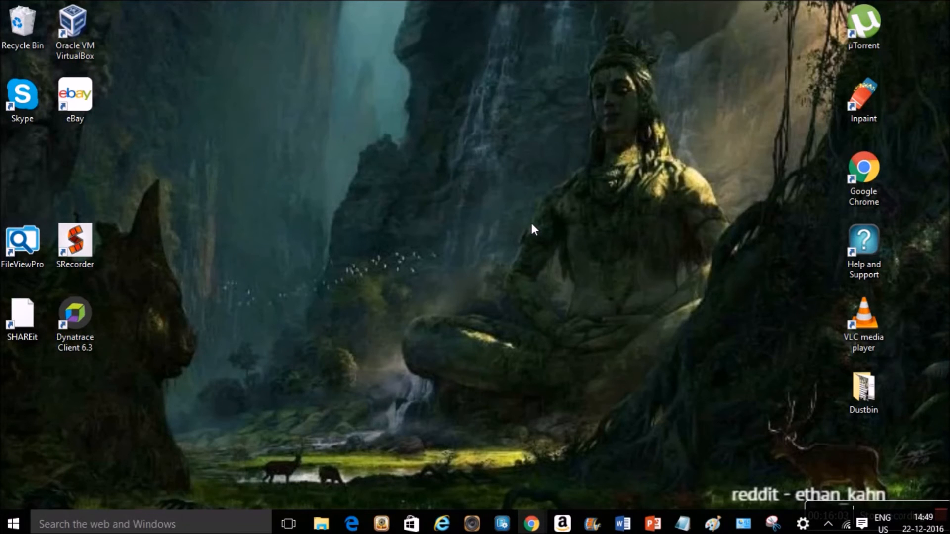
# - Choose the Test1 profile in Choose Profile and start Outlook with it
pyautogui.click(517, 223)
pyautogui.click(477, 251)
pyautogui.click(518, 223)
pyautogui.click(497, 247)
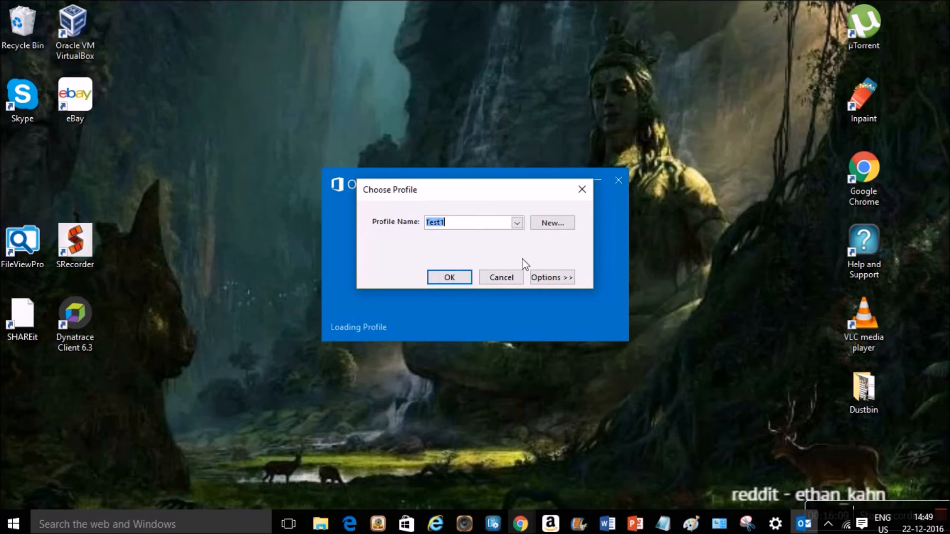
pyautogui.click(552, 282)
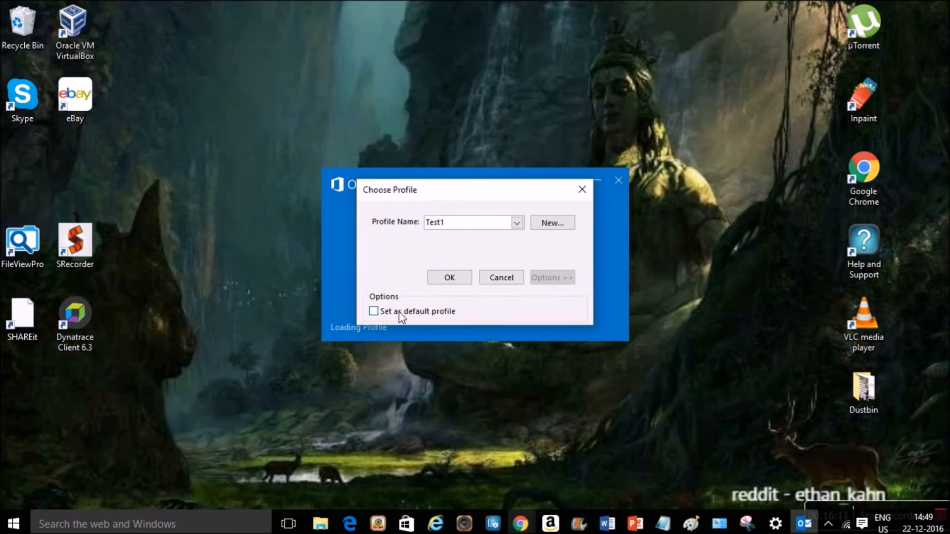
pyautogui.click(445, 280)
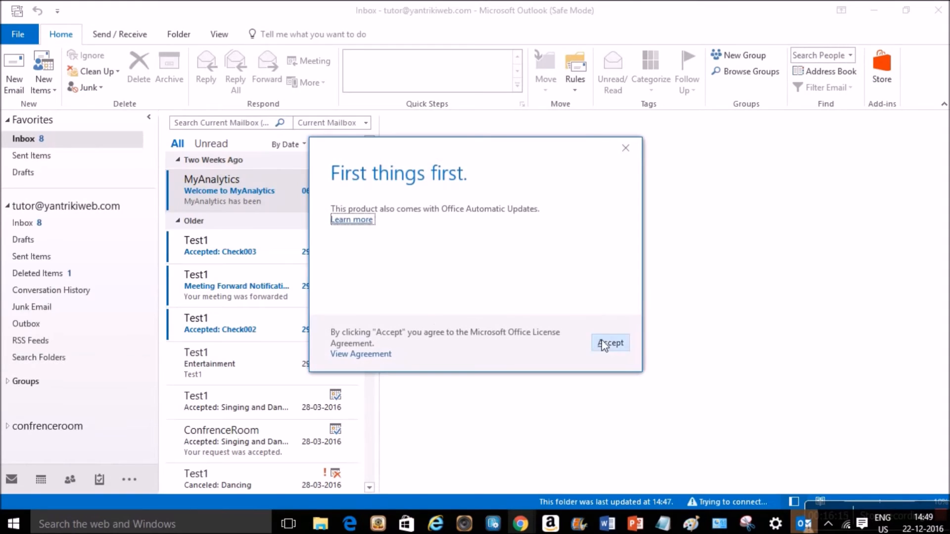
# - Accept the Office licence and move the Windows Security sign-in prompt to the screen centre
pyautogui.click(607, 345)
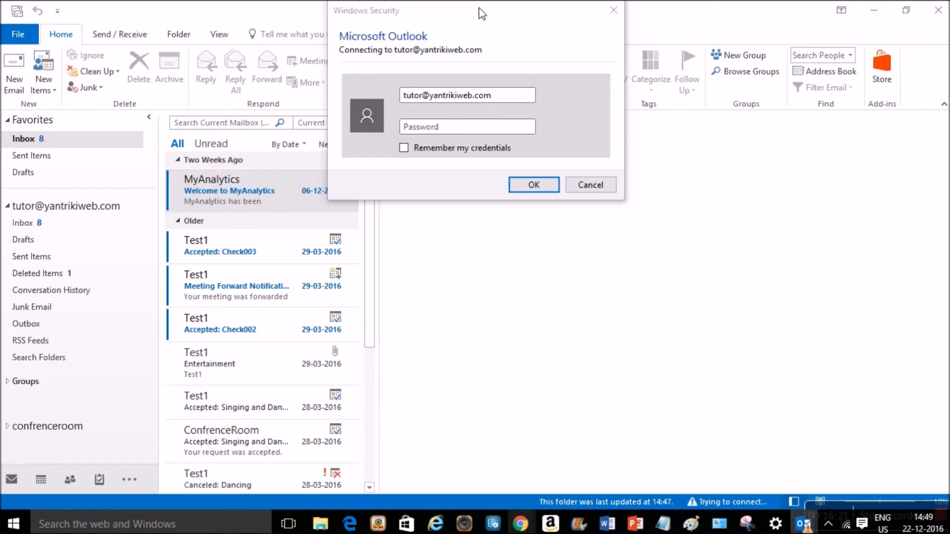
pyautogui.moveTo(481, 14); pyautogui.dragTo(523, 221)
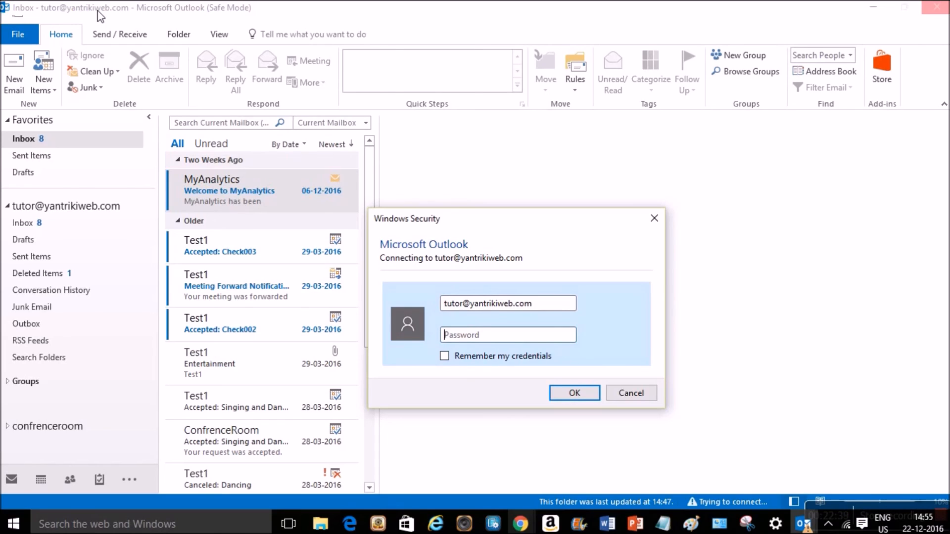
# - Enter the mailbox password, leave Remember my credentials unchecked, and submit the sign-in
pyautogui.click(175, 34)
pyautogui.click(448, 334)
pyautogui.click(491, 342)
pyautogui.write('*********')
pyautogui.click(517, 357)
pyautogui.click(445, 357)
pyautogui.click(575, 394)
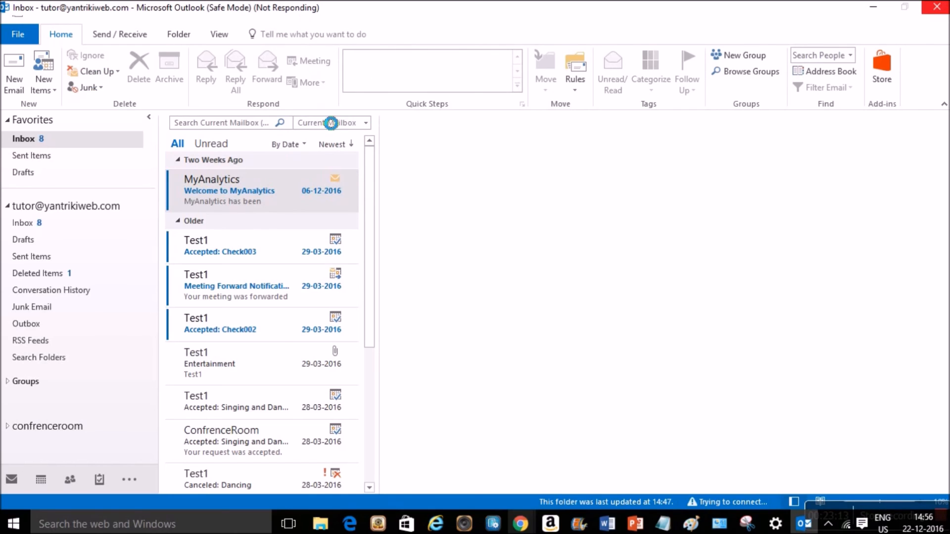
# - Open the Welcome to MyAnalytics message and scroll down its reading pane
pyautogui.click(334, 193)
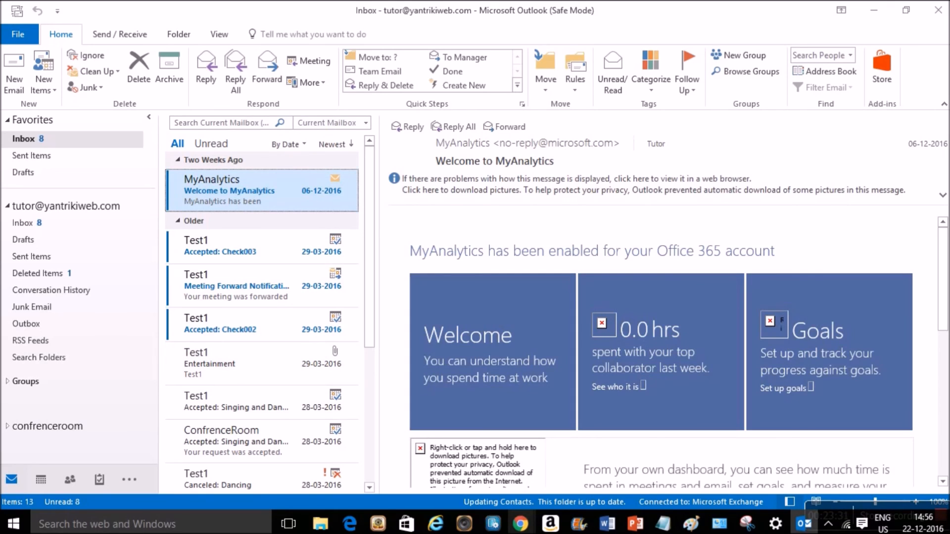
pyautogui.moveTo(944, 324); pyautogui.dragTo(945, 389)
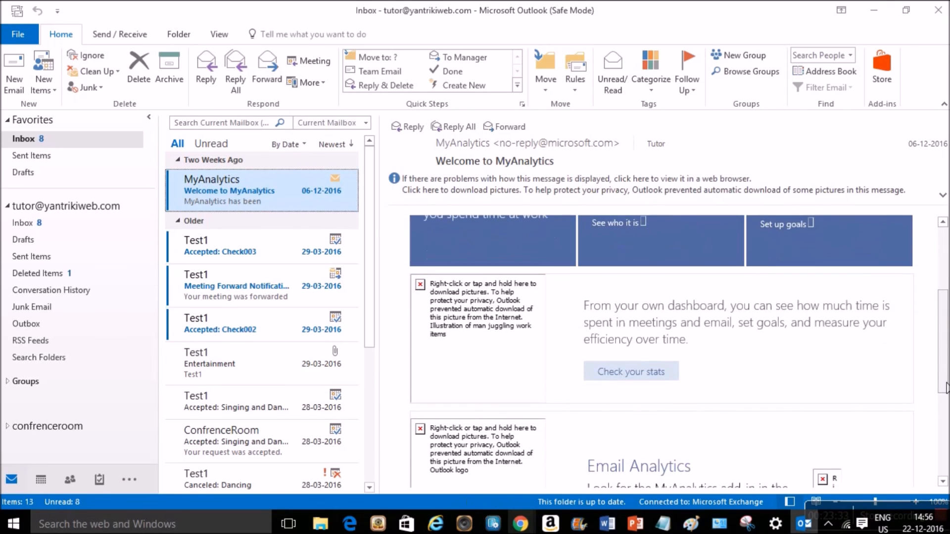